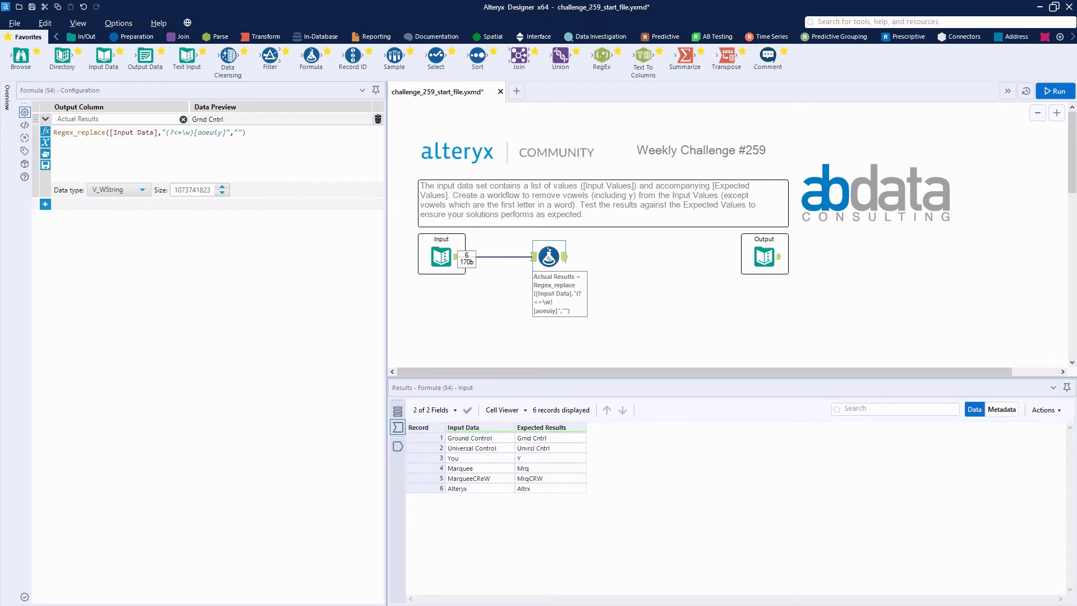
Step: Check the output of the existing Formula tool, then delete that tool from the workflow
{"action": "left_click", "coordinate": [564, 257]}
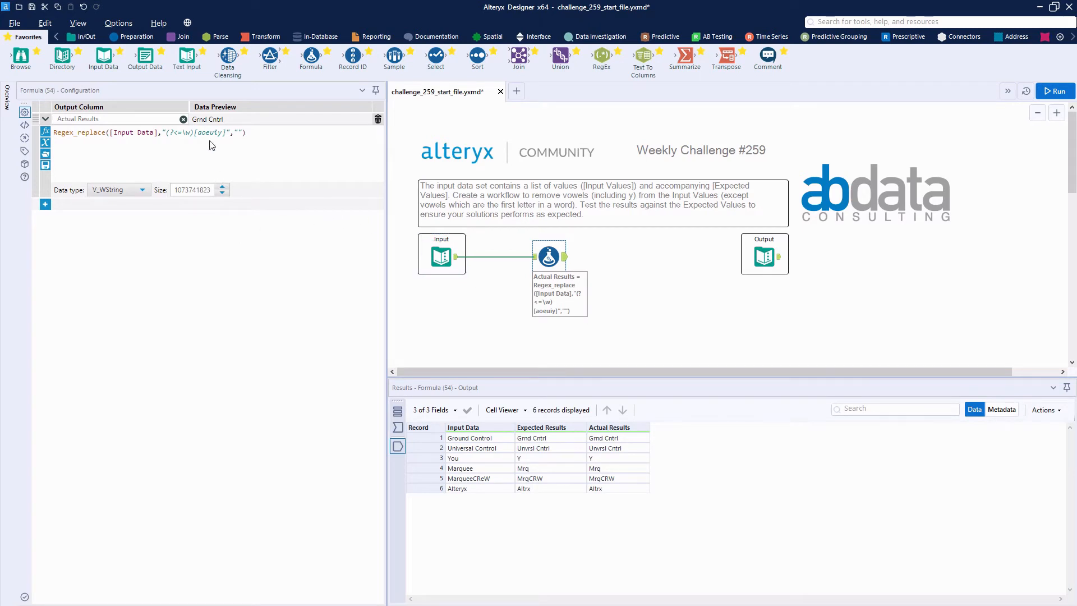
{"action": "scroll", "coordinate": [215, 158], "scroll_direction": "up", "scroll_amount": 2, "text": "ctrl"}
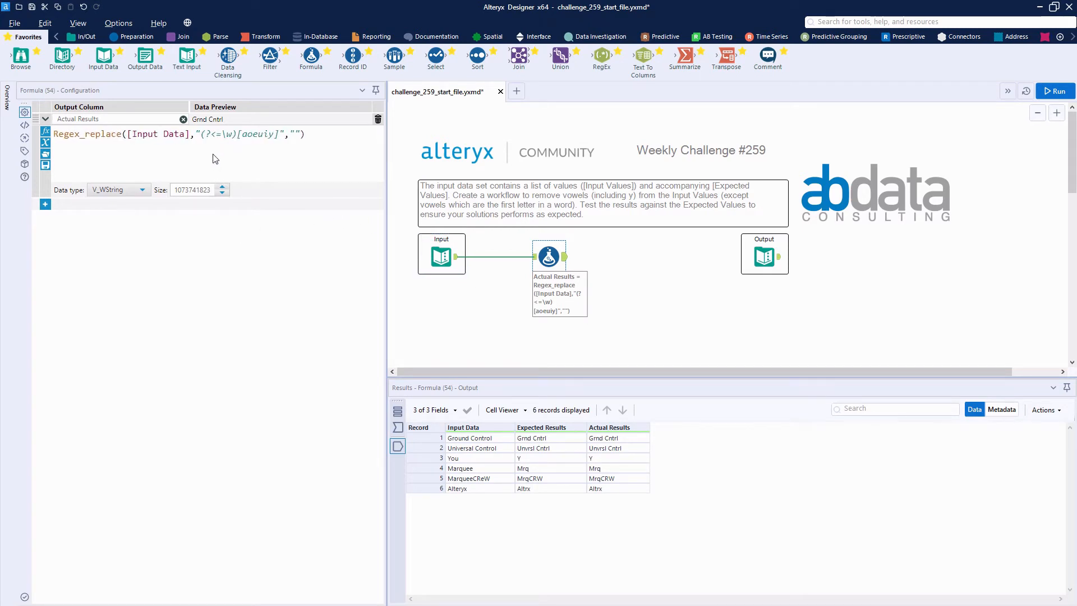
{"action": "right_click", "coordinate": [549, 253]}
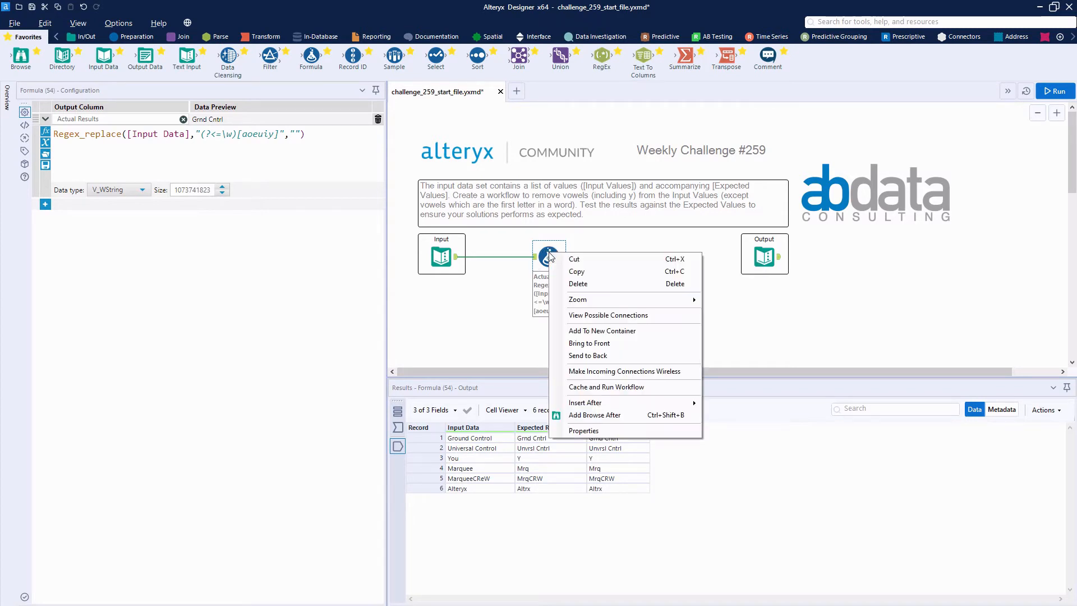
{"action": "left_click", "coordinate": [580, 285]}
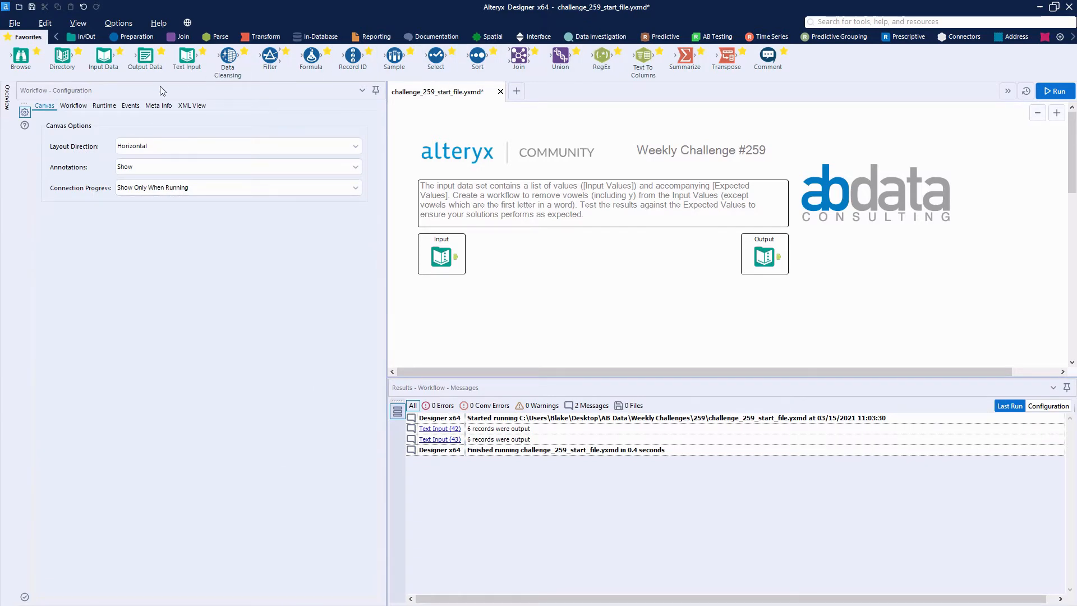
Step: Connect a Record ID tool to the Input tool and run the workflow to check the RecordID column
{"action": "left_click_drag", "start_coordinate": [352, 56], "coordinate": [499, 255]}
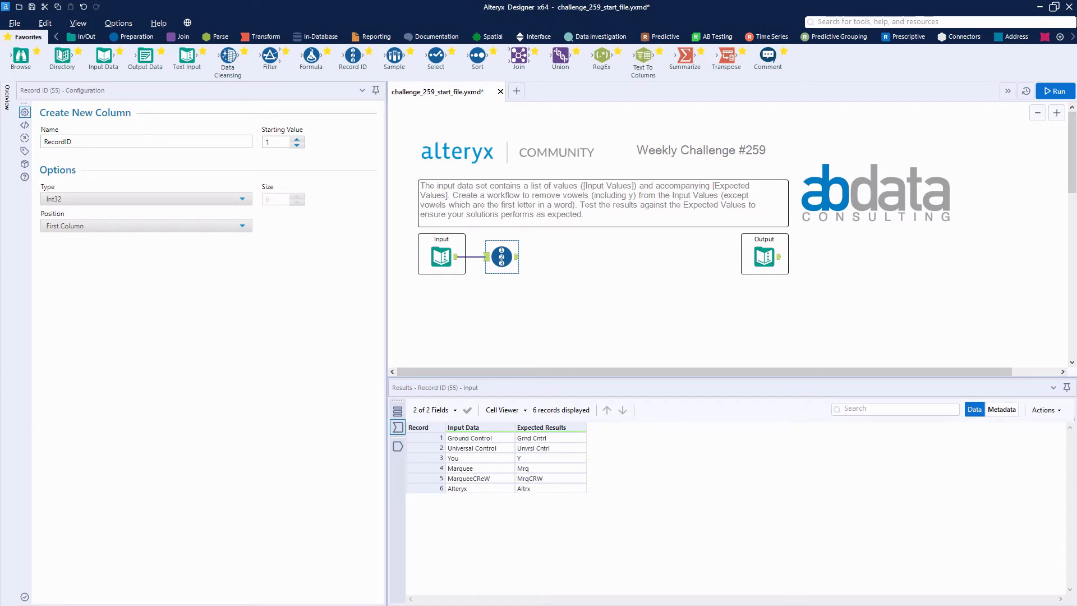
{"action": "left_click", "coordinate": [1054, 91]}
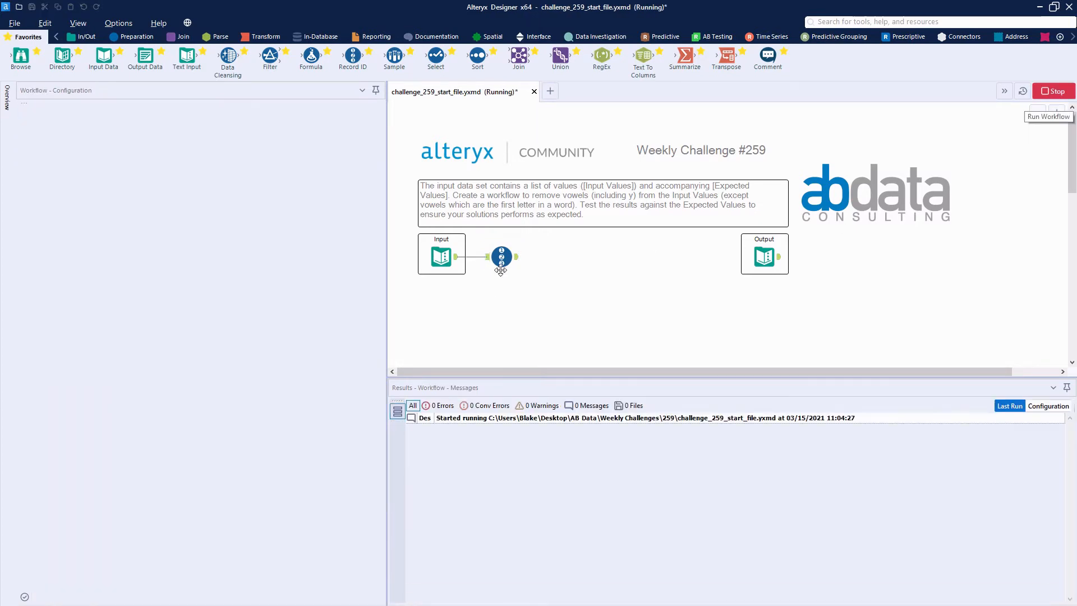
{"action": "left_click", "coordinate": [502, 258]}
{"action": "left_click_drag", "start_coordinate": [502, 262], "coordinate": [501, 294]}
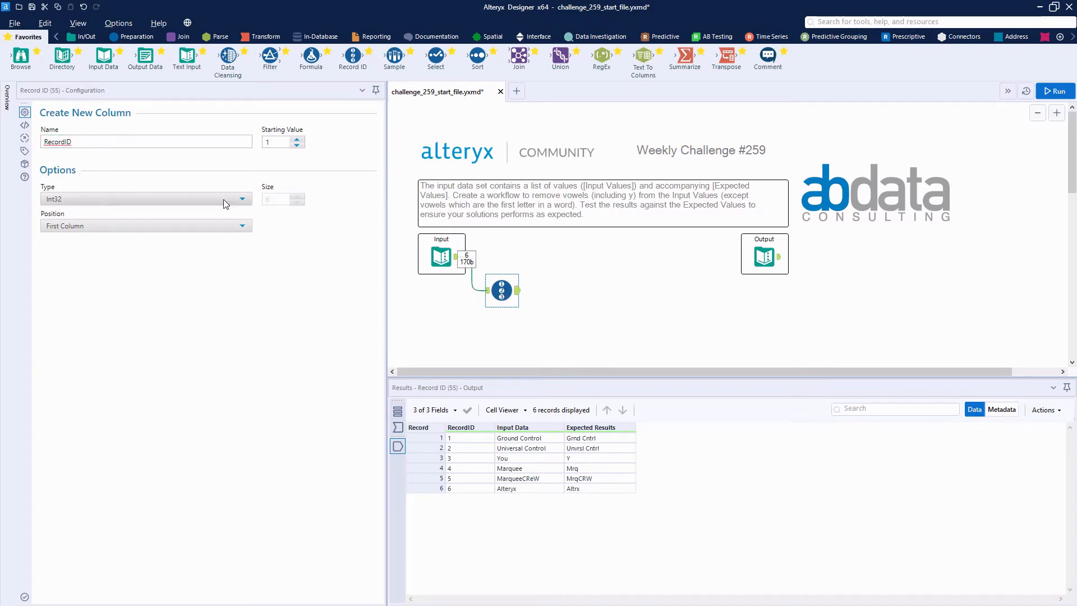
{"action": "left_click", "coordinate": [462, 440]}
{"action": "left_click_drag", "start_coordinate": [455, 447], "coordinate": [453, 490]}
{"action": "left_click", "coordinate": [453, 489]}
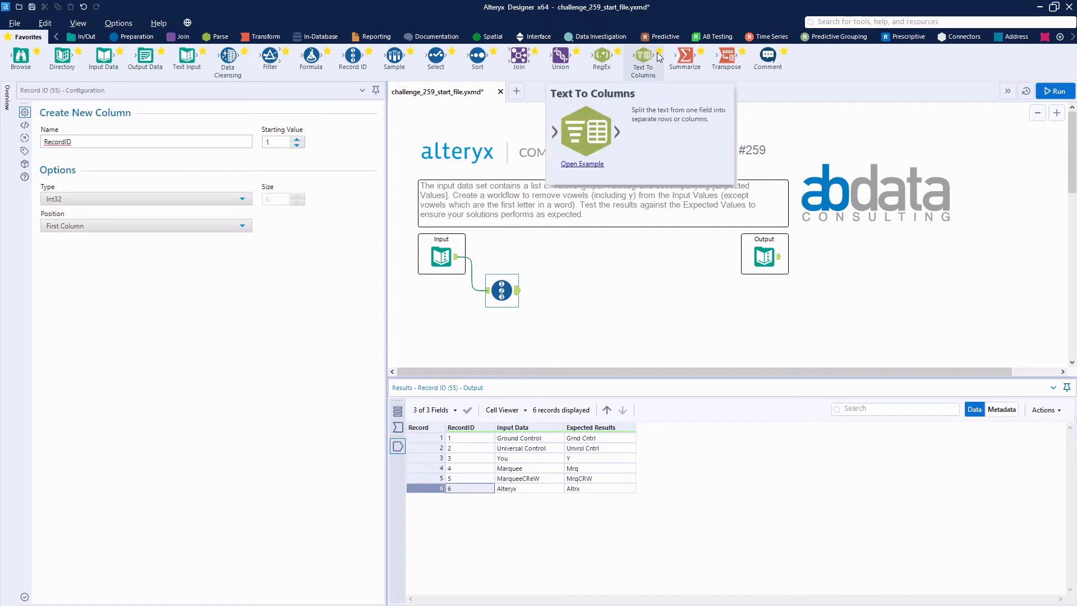
Step: Add a Text To Columns tool after Record ID that splits Input Data to rows on \s, and run the workflow to check it
{"action": "left_click_drag", "start_coordinate": [659, 59], "coordinate": [560, 290]}
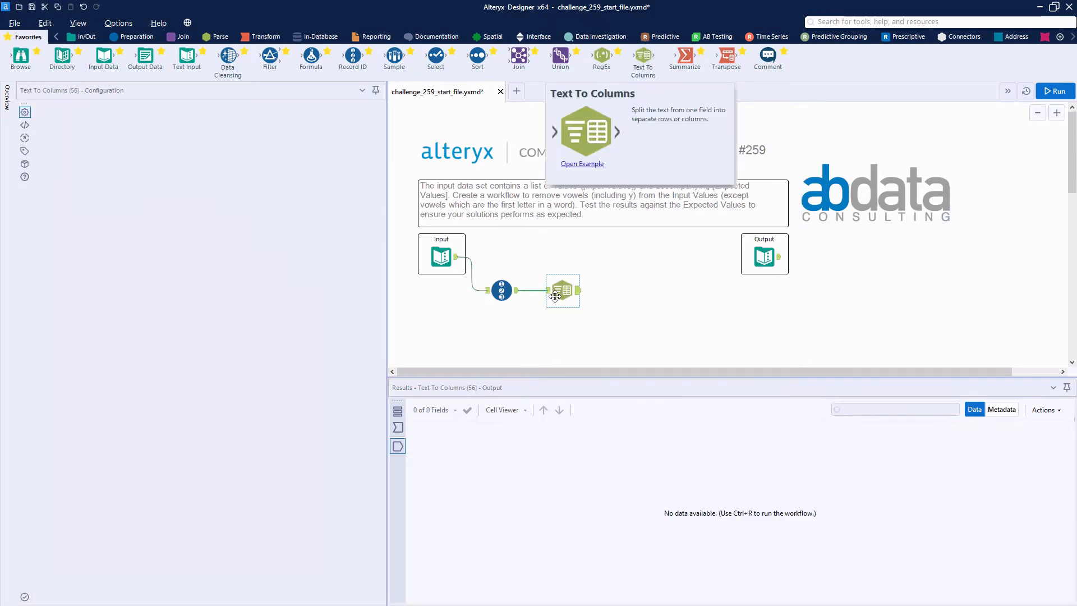
{"action": "left_click", "coordinate": [93, 152]}
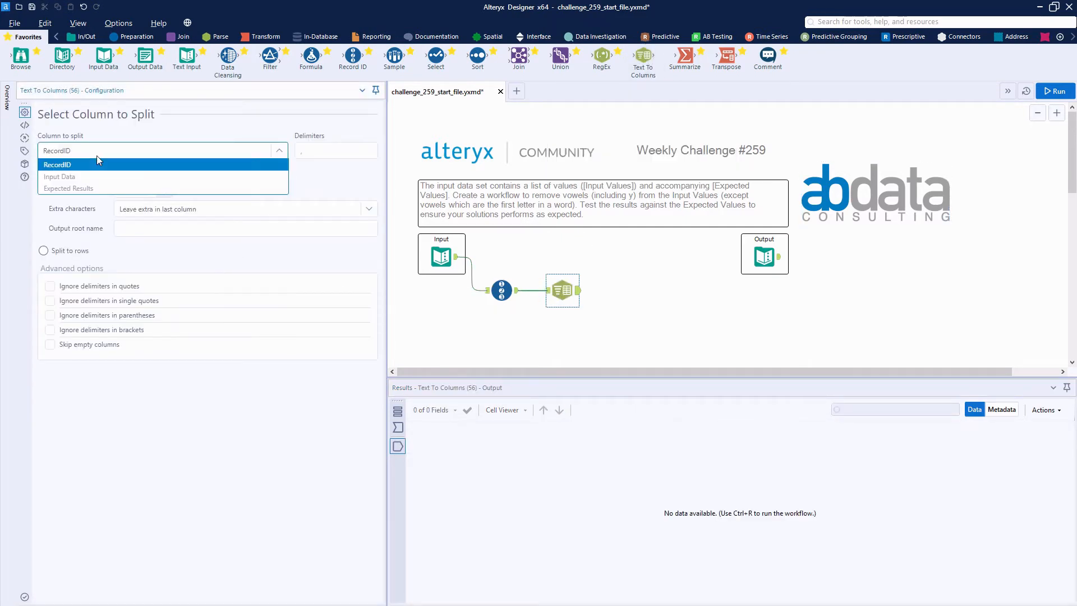
{"action": "left_click", "coordinate": [90, 178]}
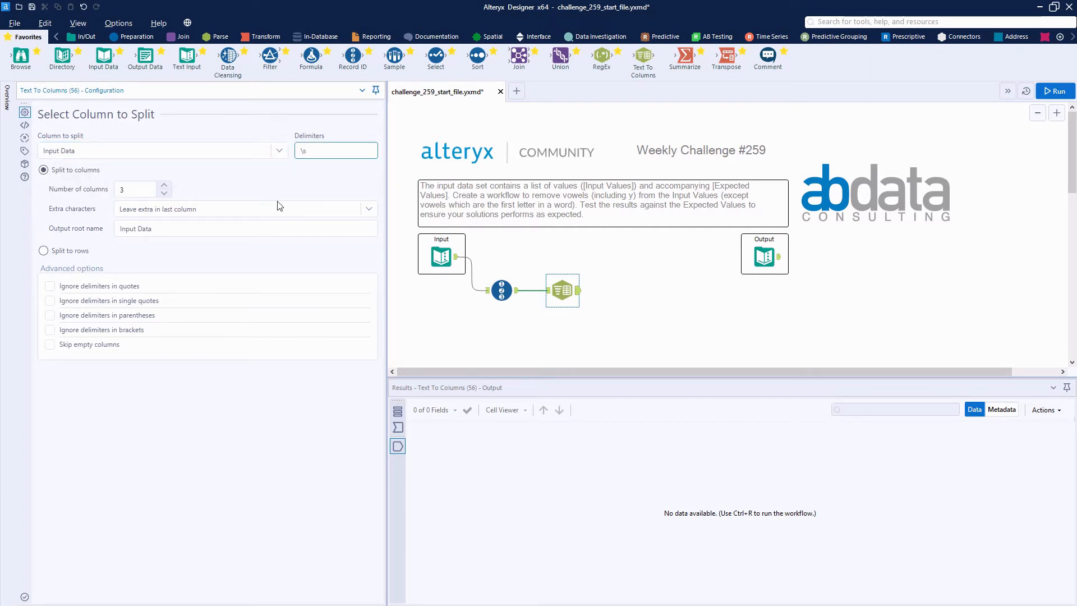
{"action": "left_click", "coordinate": [47, 250]}
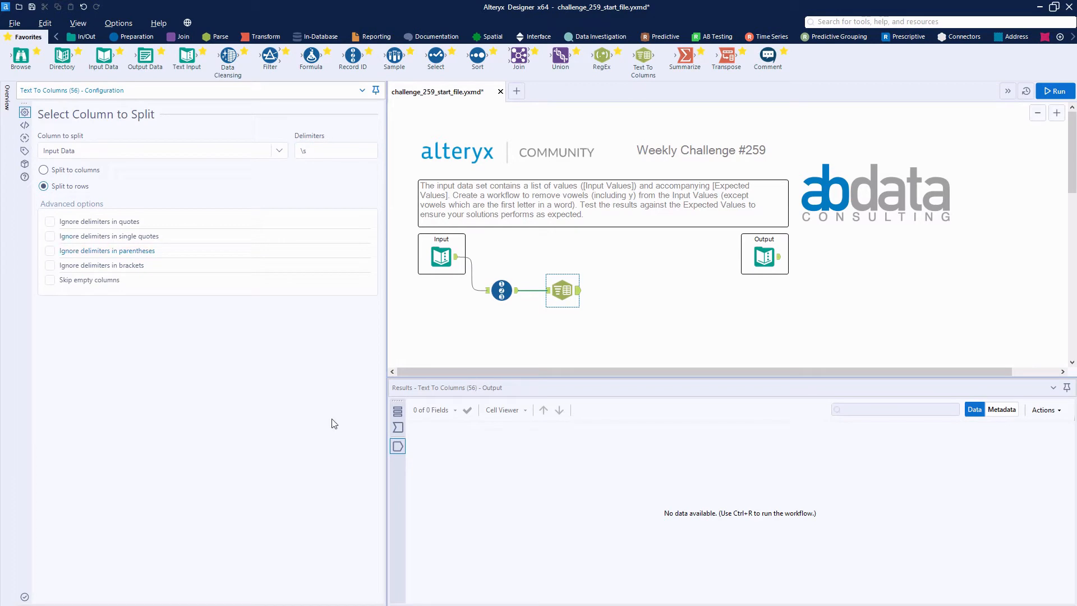
{"action": "left_click", "coordinate": [1054, 91]}
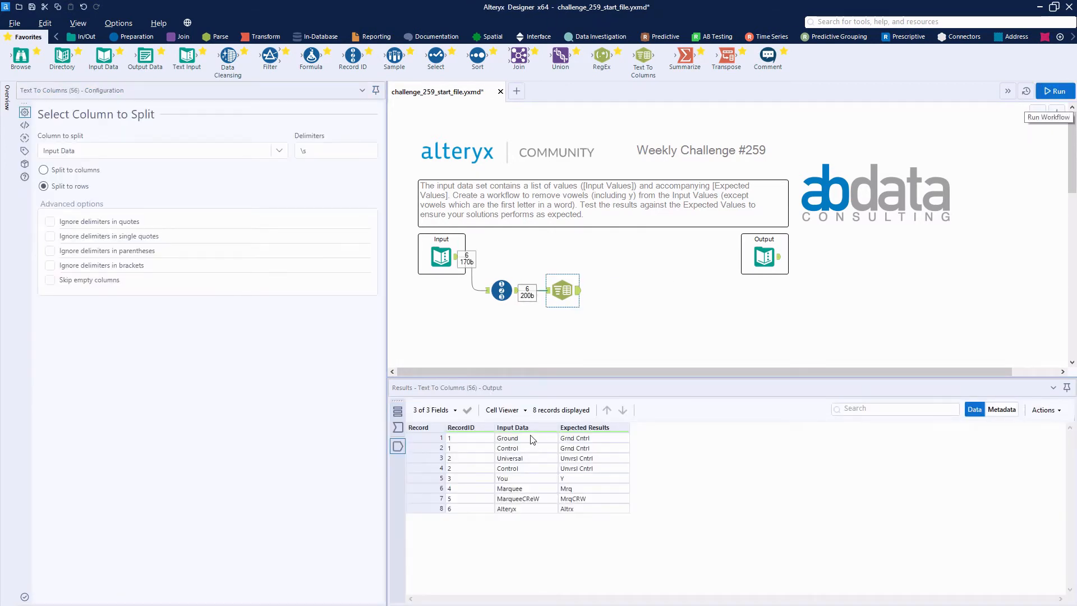
{"action": "left_click_drag", "start_coordinate": [532, 439], "coordinate": [528, 522]}
{"action": "left_click", "coordinate": [517, 500]}
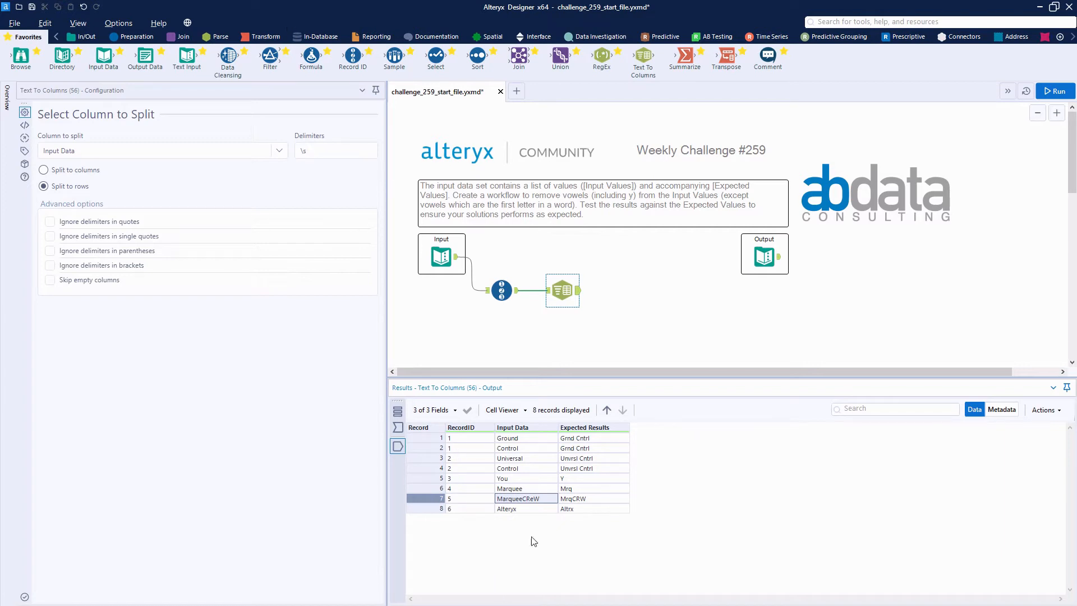
Step: Connect a Formula tool after Text To Columns and add a new output column named First Letter
{"action": "left_click_drag", "start_coordinate": [311, 56], "coordinate": [615, 311]}
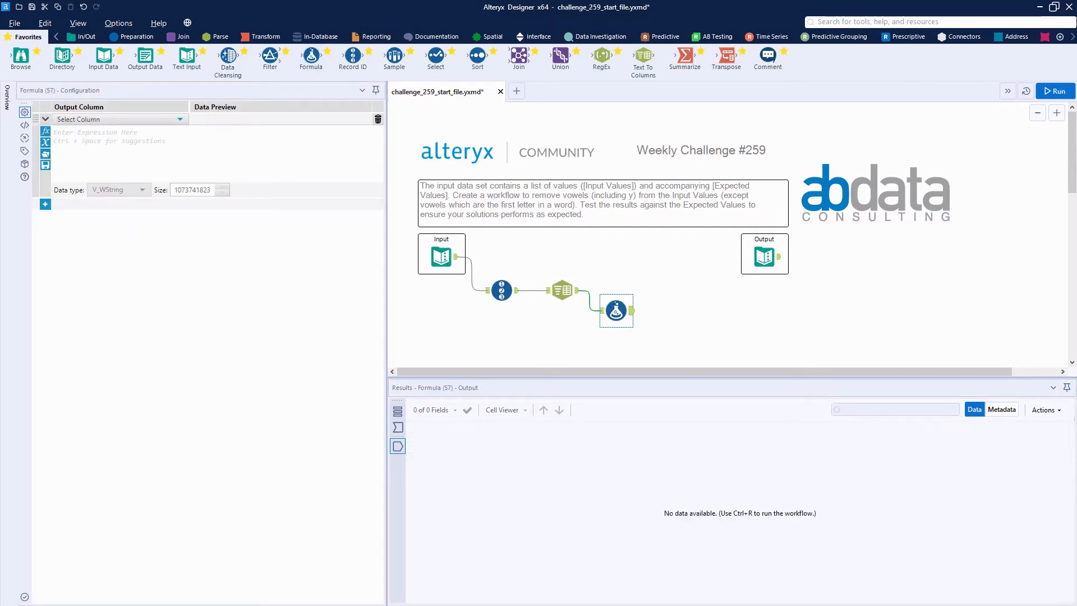
{"action": "left_click", "coordinate": [136, 120]}
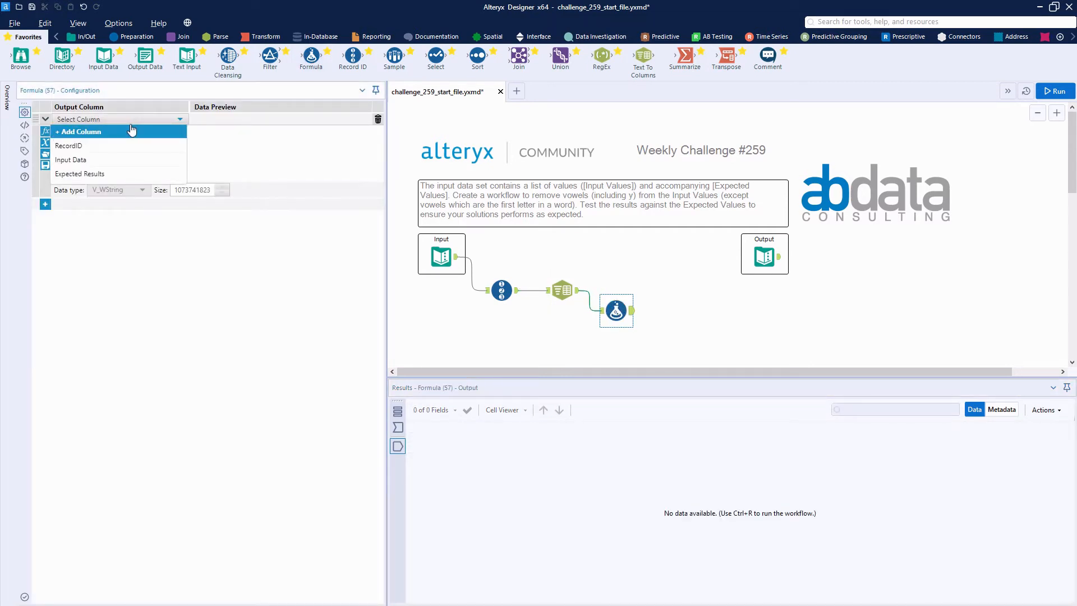
{"action": "left_click", "coordinate": [120, 132]}
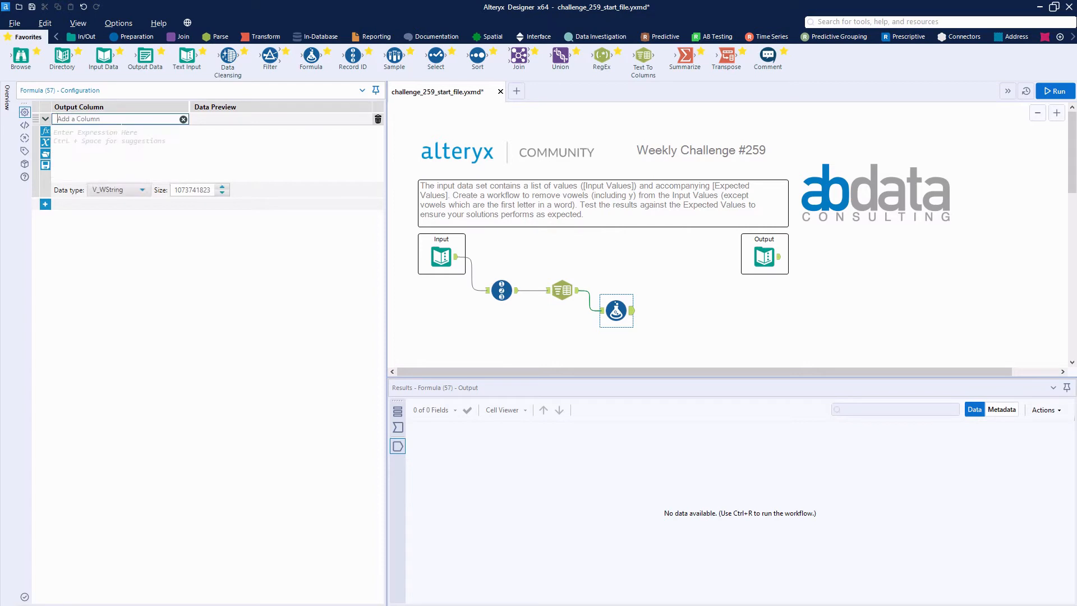
{"action": "type", "text": "First Letter"}
Step: Set the First Letter column's expression to Left([Input Data], 1)
{"action": "left_click", "coordinate": [114, 151]}
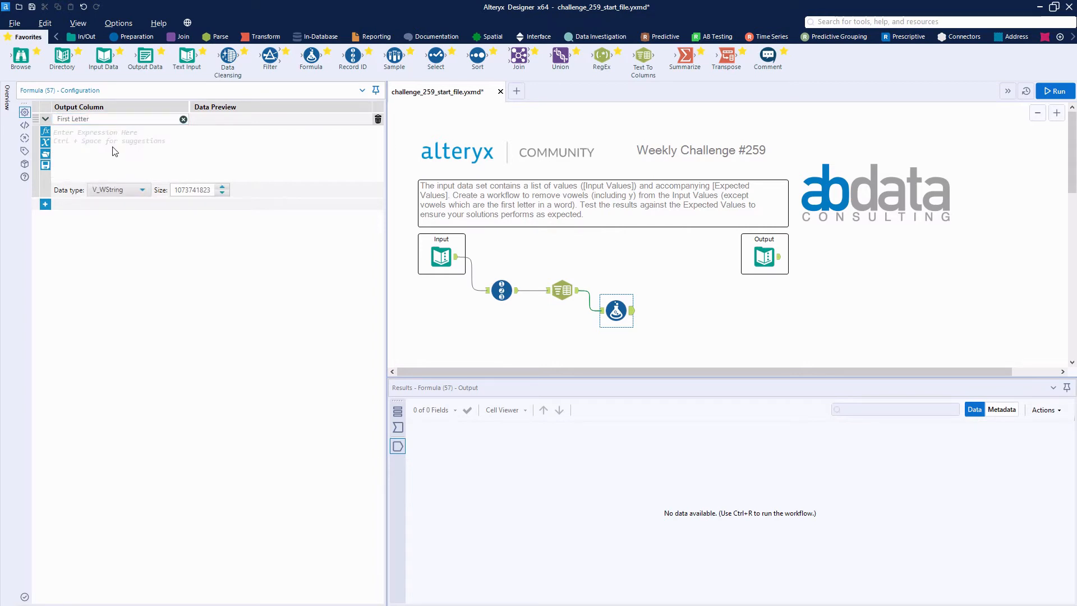
{"action": "type", "text": "Left"}
{"action": "key", "text": "Return"}
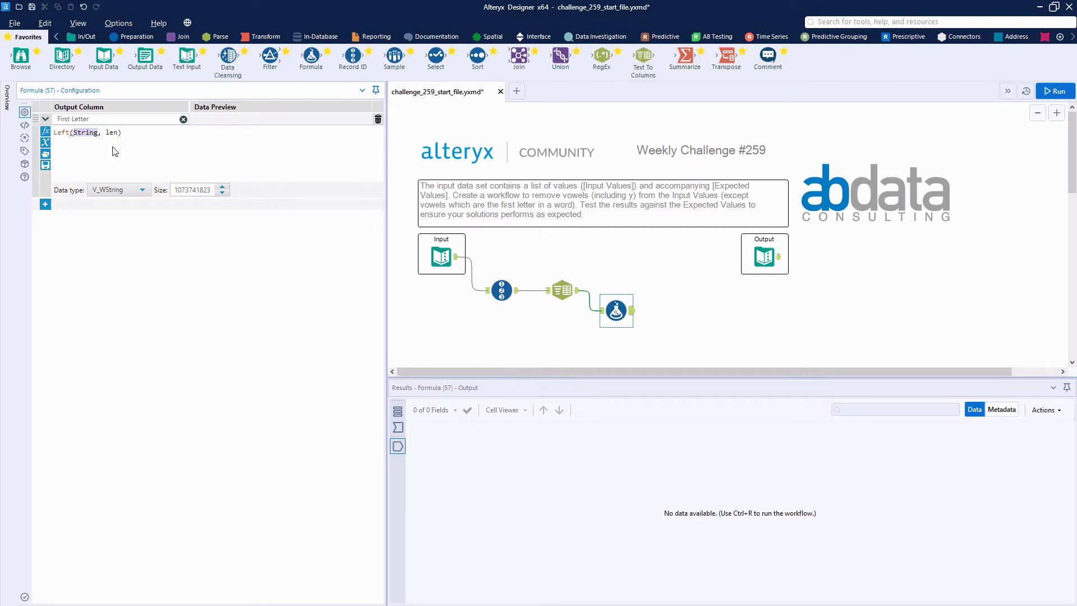
{"action": "type", "text": "[In"}
{"action": "key", "text": "Return"}
{"action": "type", "text": "1"}
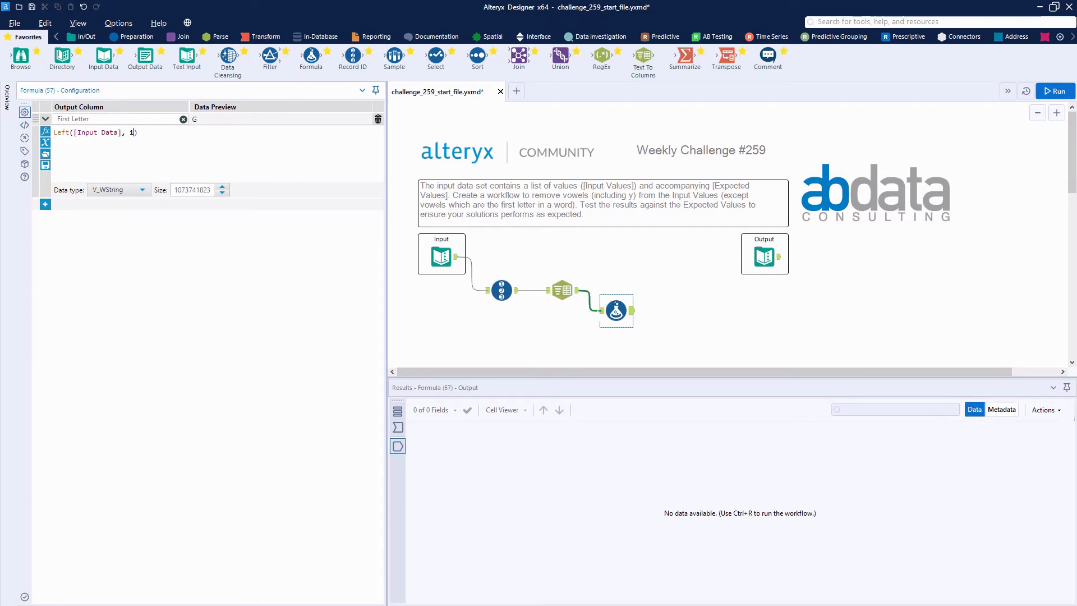
Step: Run the workflow and compare the Input Data and First Letter columns in the Formula tool's output
{"action": "left_click", "coordinate": [596, 310]}
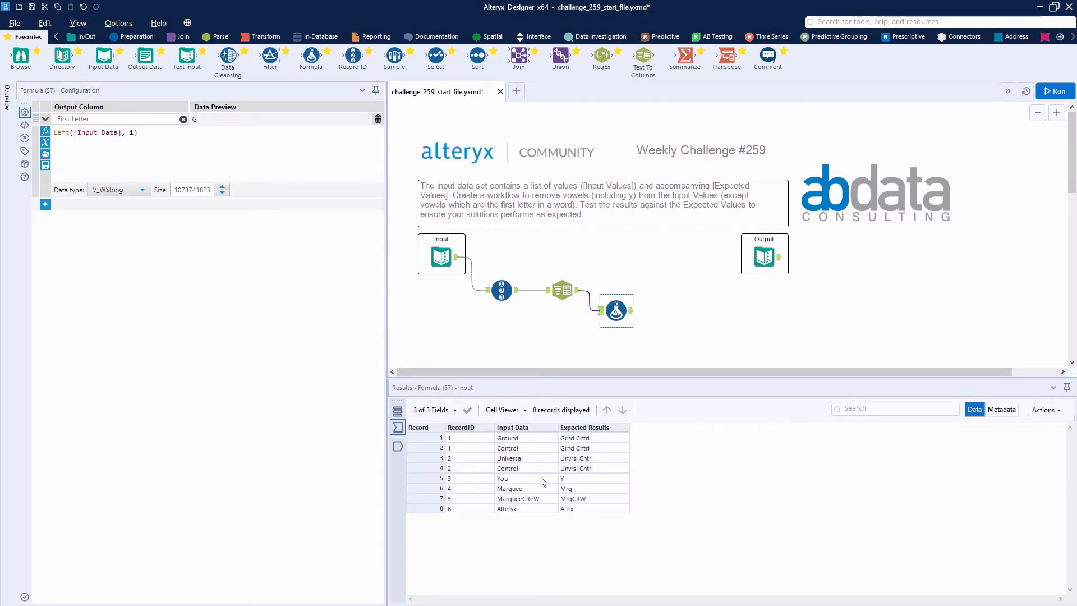
{"action": "left_click", "coordinate": [1054, 91]}
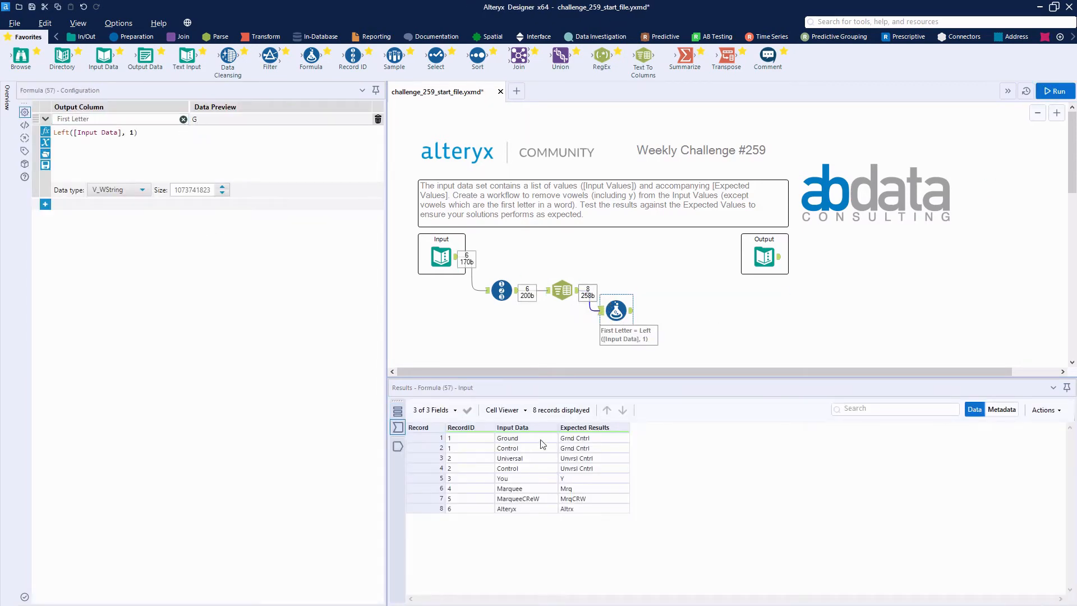
{"action": "left_click", "coordinate": [442, 438]}
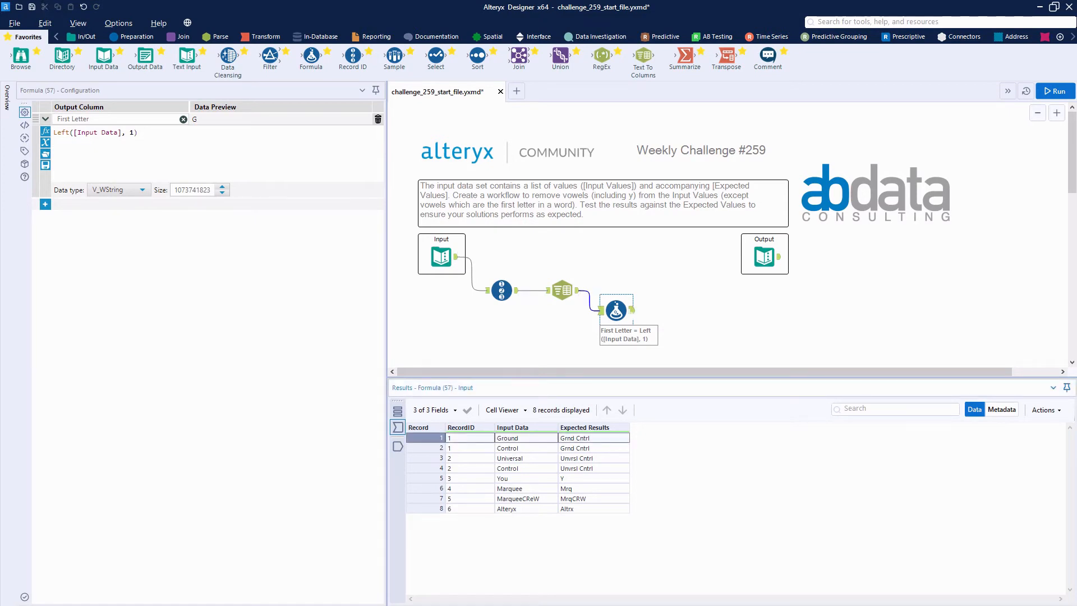
{"action": "left_click", "coordinate": [632, 310]}
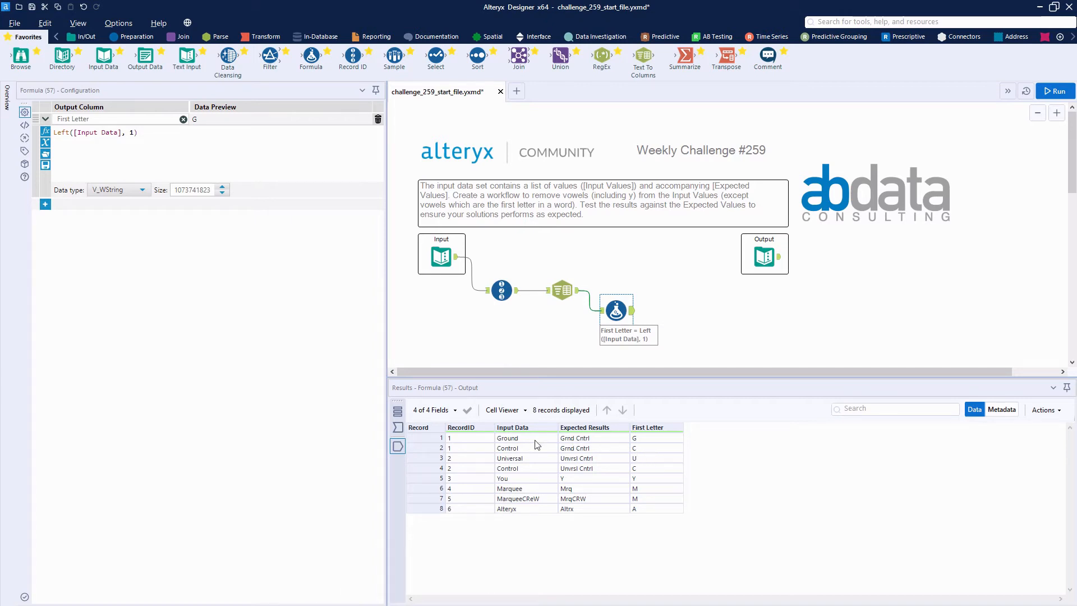
{"action": "left_click_drag", "start_coordinate": [536, 441], "coordinate": [530, 530]}
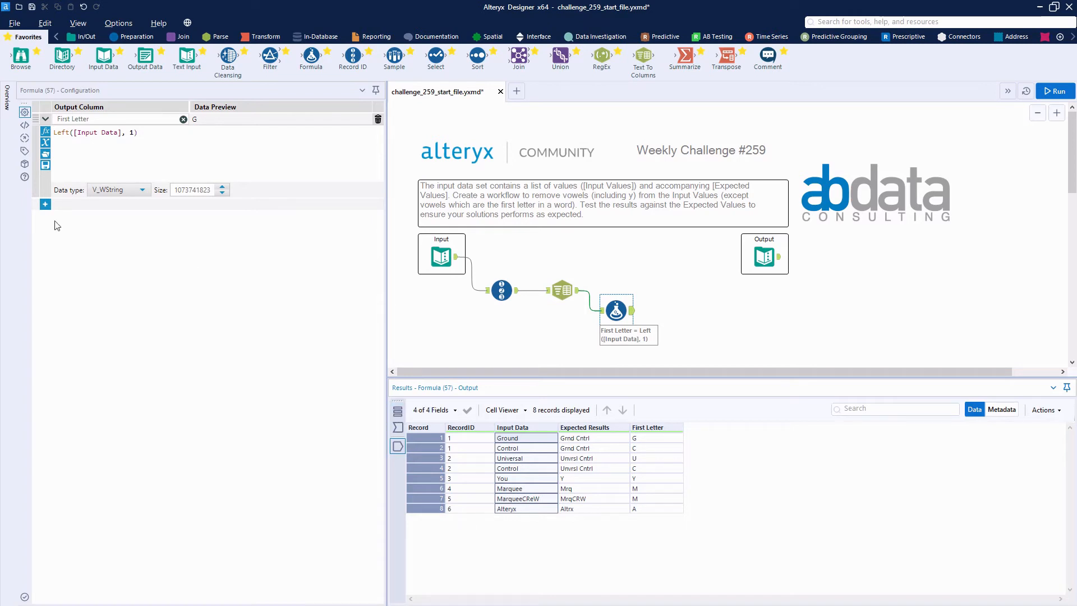
Step: Add a second expression to the Formula tool that updates the Input Data column with the ReplaceFirst function
{"action": "left_click", "coordinate": [45, 204]}
{"action": "left_click", "coordinate": [112, 201]}
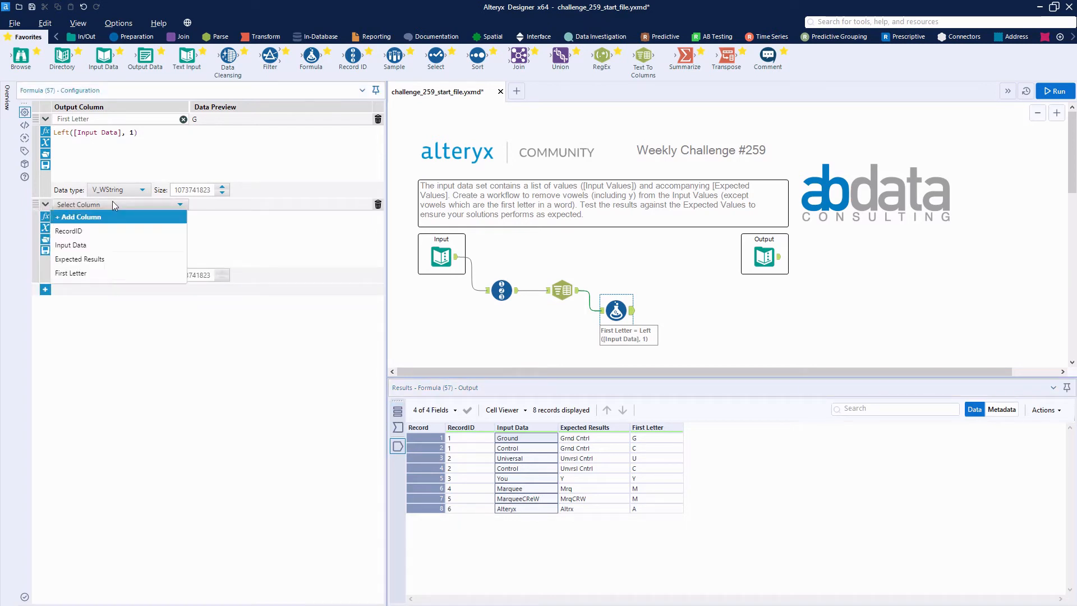
{"action": "left_click", "coordinate": [102, 247]}
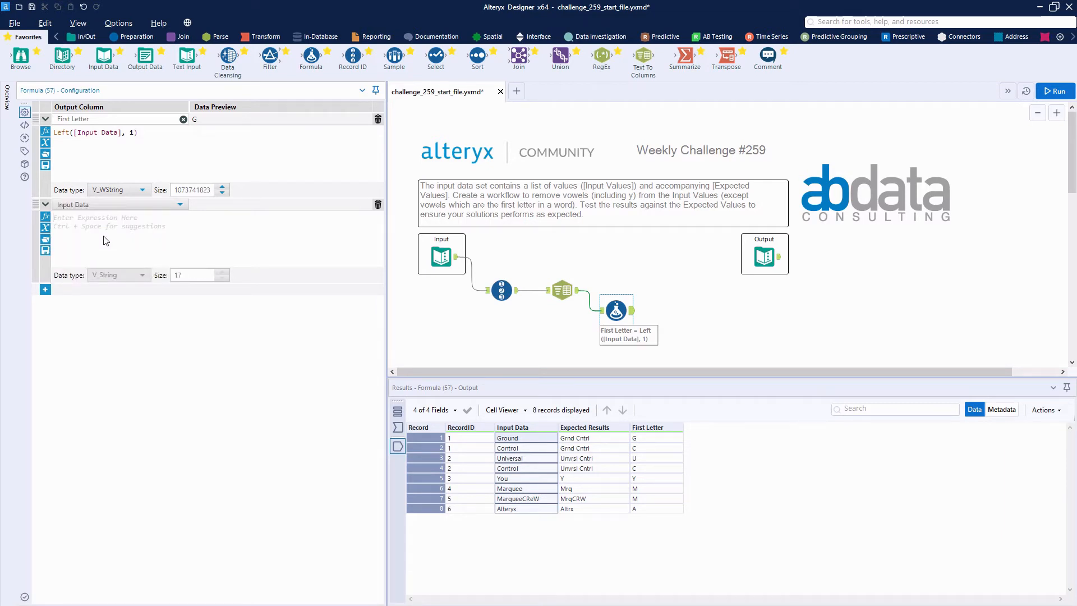
{"action": "type", "text": "rget, Rep"}
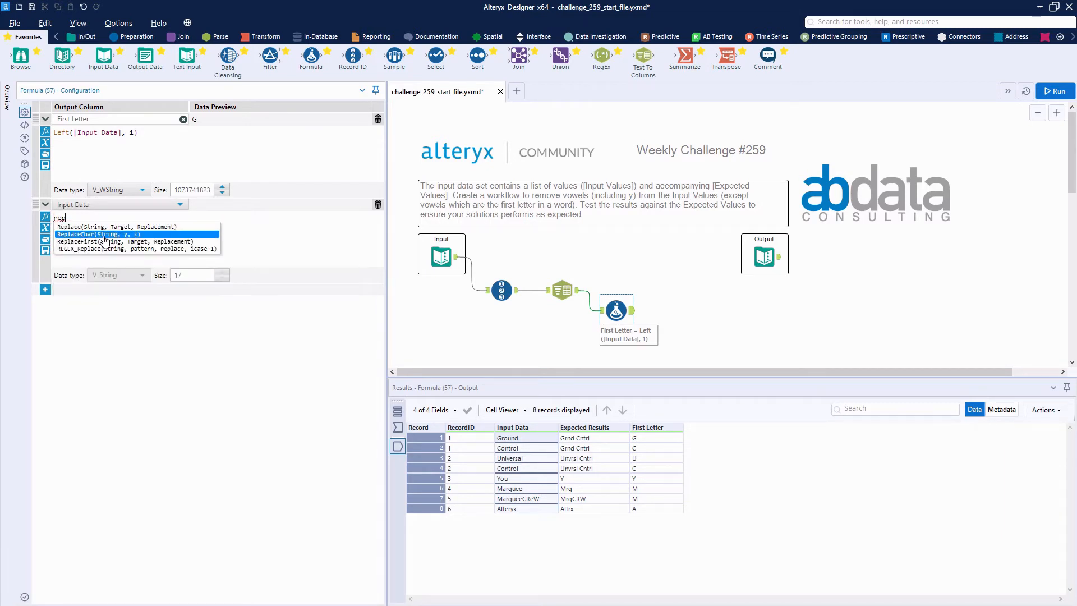
{"action": "type", "text": "lace"}
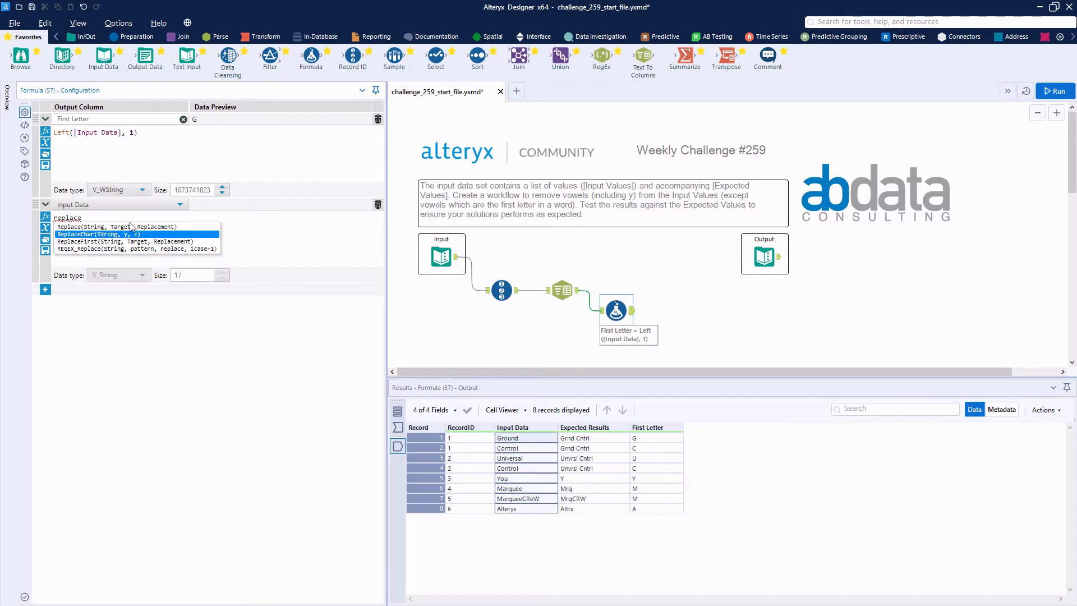
{"action": "left_click", "coordinate": [104, 243]}
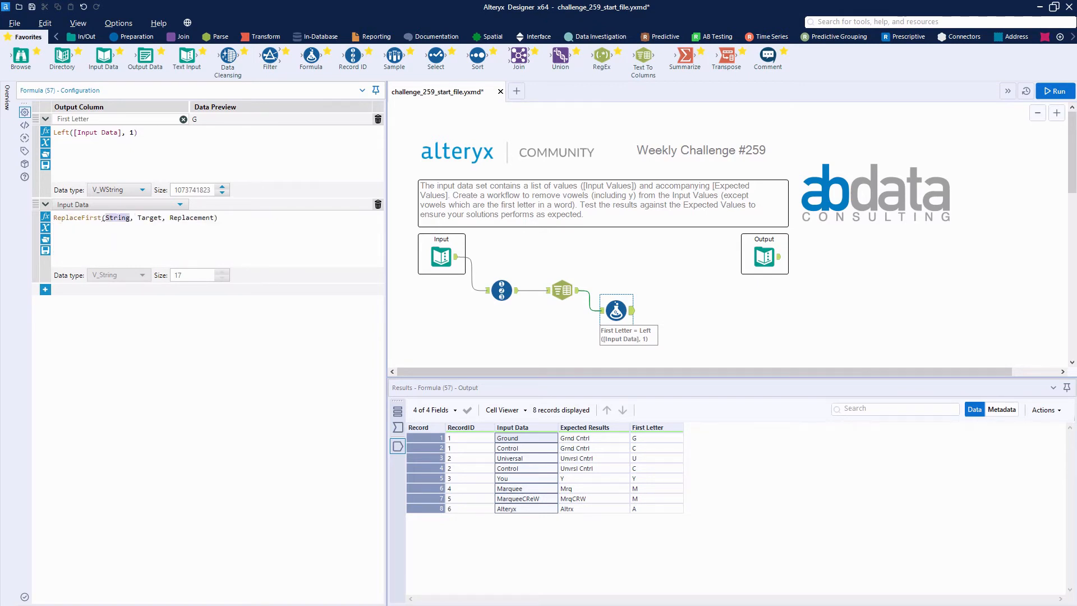
{"action": "scroll", "coordinate": [103, 217], "scroll_direction": "up", "scroll_amount": 2}
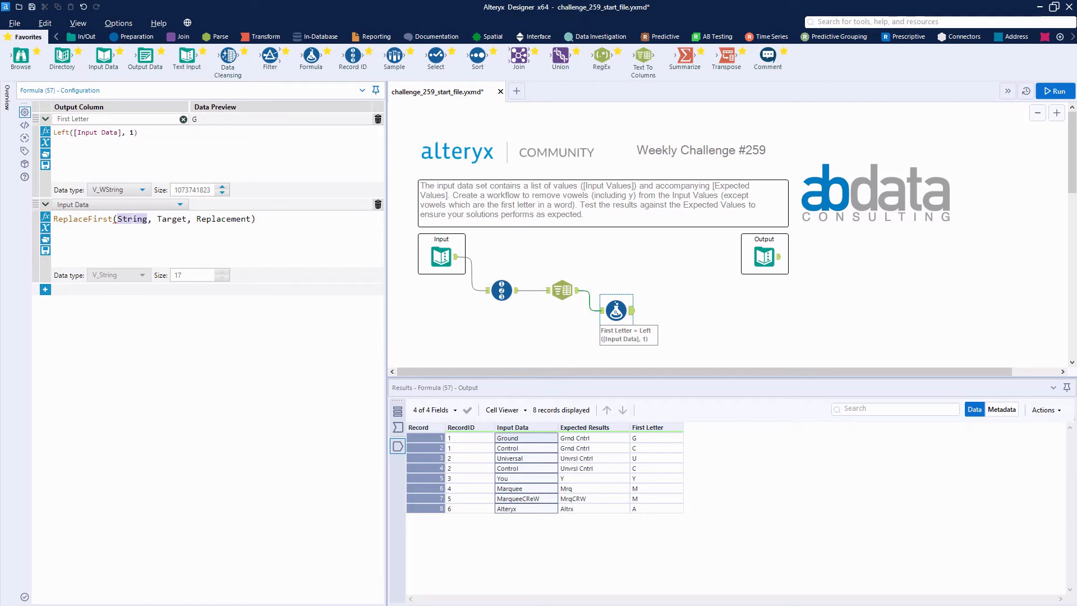
Step: Complete the Input Data expression as ReplaceFirst([Input Data], [First Letter], "")
{"action": "type", "text": "[Input Data]"}
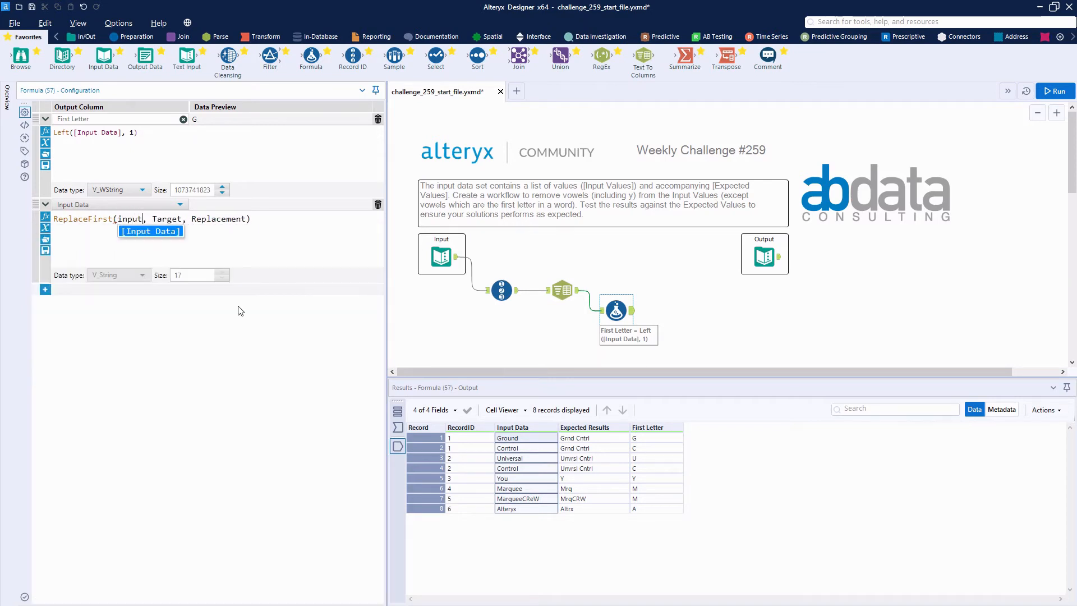
{"action": "key", "text": "Return"}
{"action": "key", "text": "Delete"}
{"action": "key", "text": "Delete"}
{"action": "key", "text": "Delete"}
{"action": "key", "text": "Delete"}
{"action": "key", "text": "Delete"}
{"action": "key", "text": "Delete"}
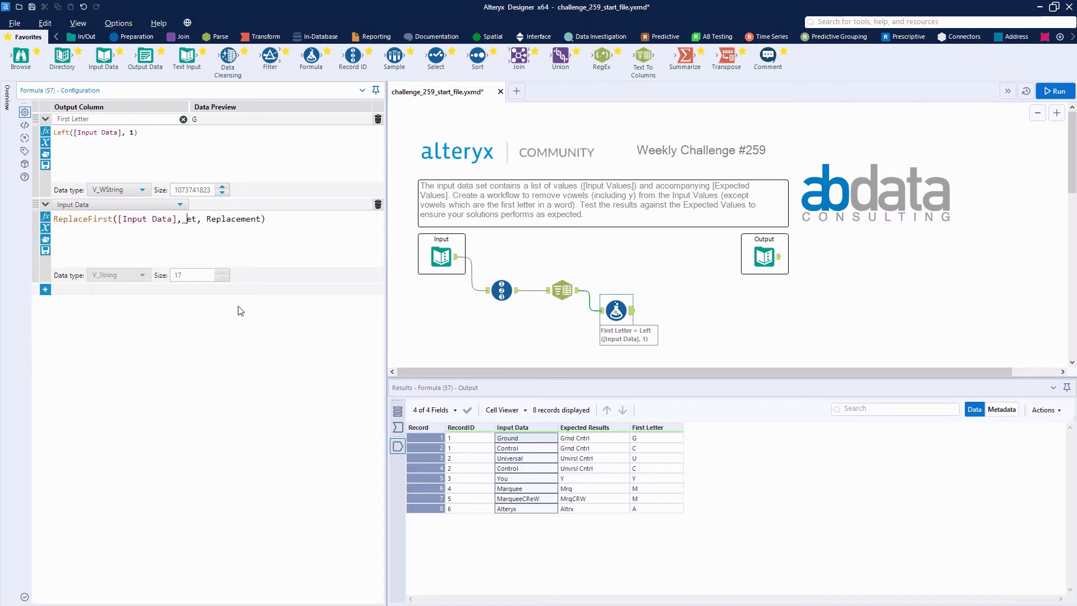
{"action": "type", "text": "first"}
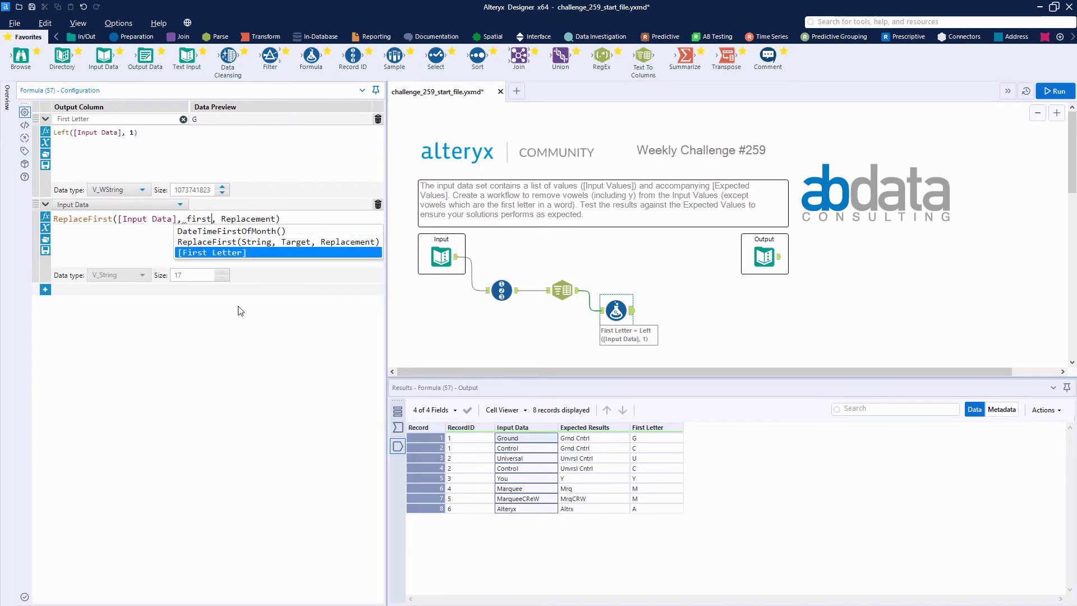
{"action": "key", "text": "Return"}
{"action": "key", "text": "Delete"}
{"action": "key", "text": "Delete"}
{"action": "key", "text": "Delete"}
{"action": "key", "text": "Delete"}
{"action": "key", "text": "Delete"}
{"action": "key", "text": "Delete"}
{"action": "key", "text": "Delete"}
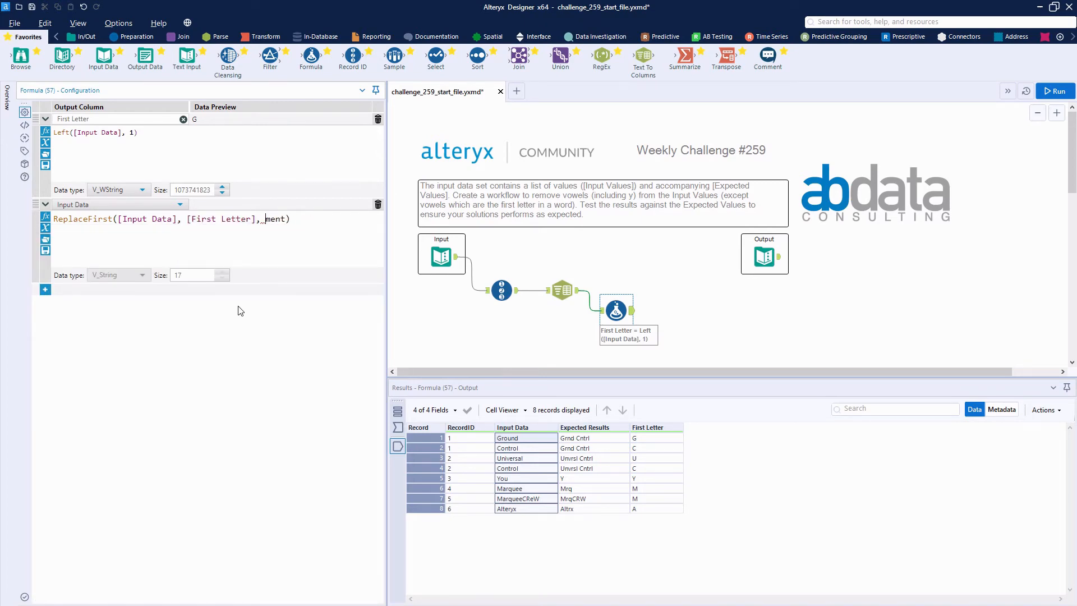
{"action": "key", "text": "Delete"}
{"action": "type", "text": "\"\""}
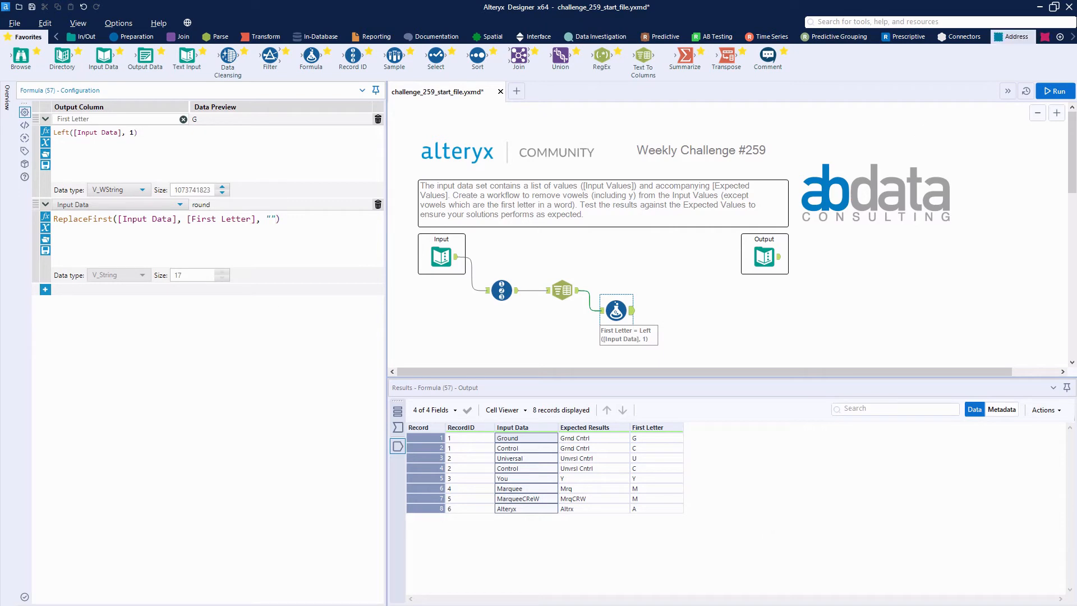
Step: Run the workflow and check the Input Data values in the Formula tool's output
{"action": "left_click", "coordinate": [1054, 91]}
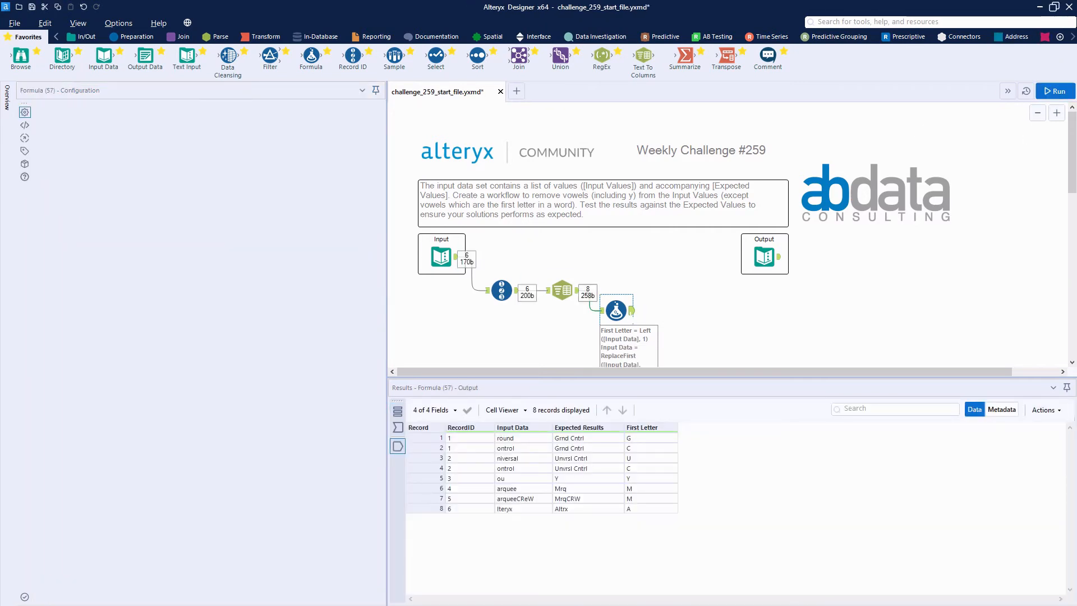
{"action": "left_click_drag", "start_coordinate": [515, 439], "coordinate": [515, 519]}
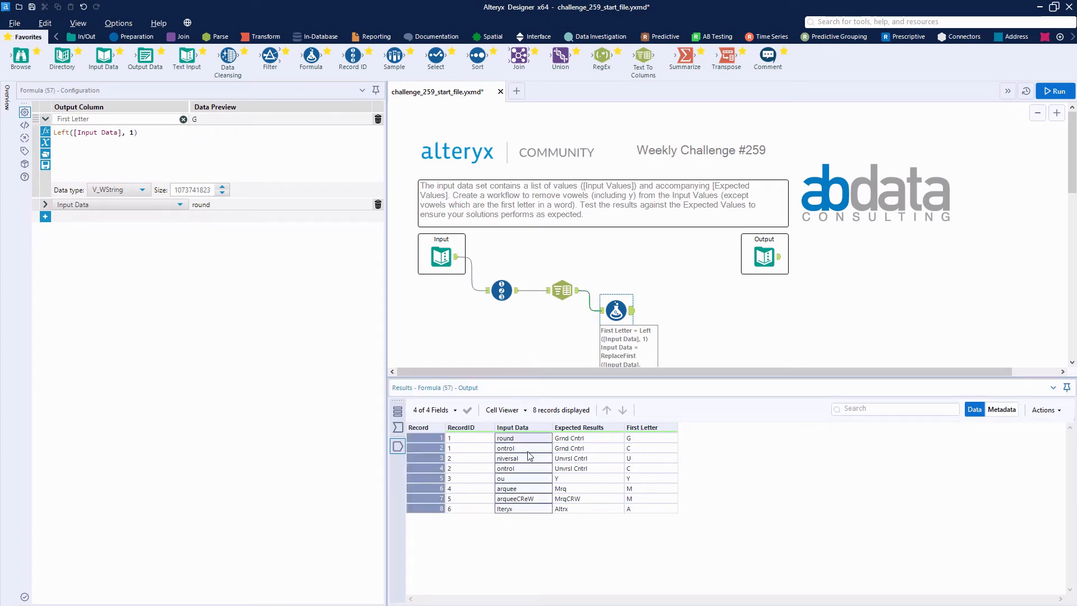
{"action": "left_click_drag", "start_coordinate": [528, 439], "coordinate": [527, 519]}
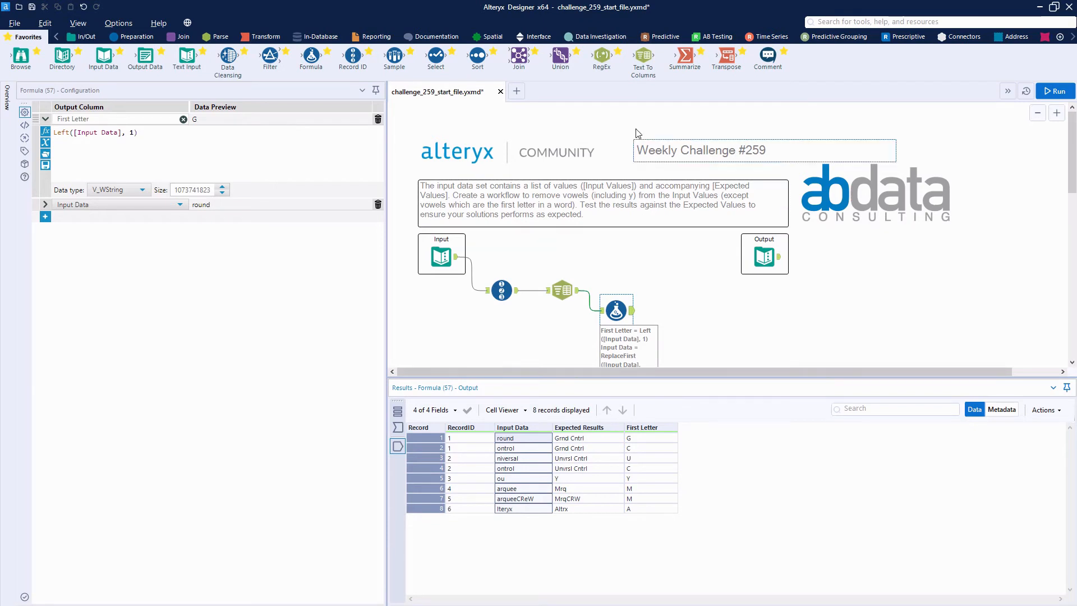
Step: Connect a RegEx tool after the Formula tool and set its regular expression to [aeiouy] for replacing matches in Input Data
{"action": "left_click_drag", "start_coordinate": [605, 55], "coordinate": [684, 315]}
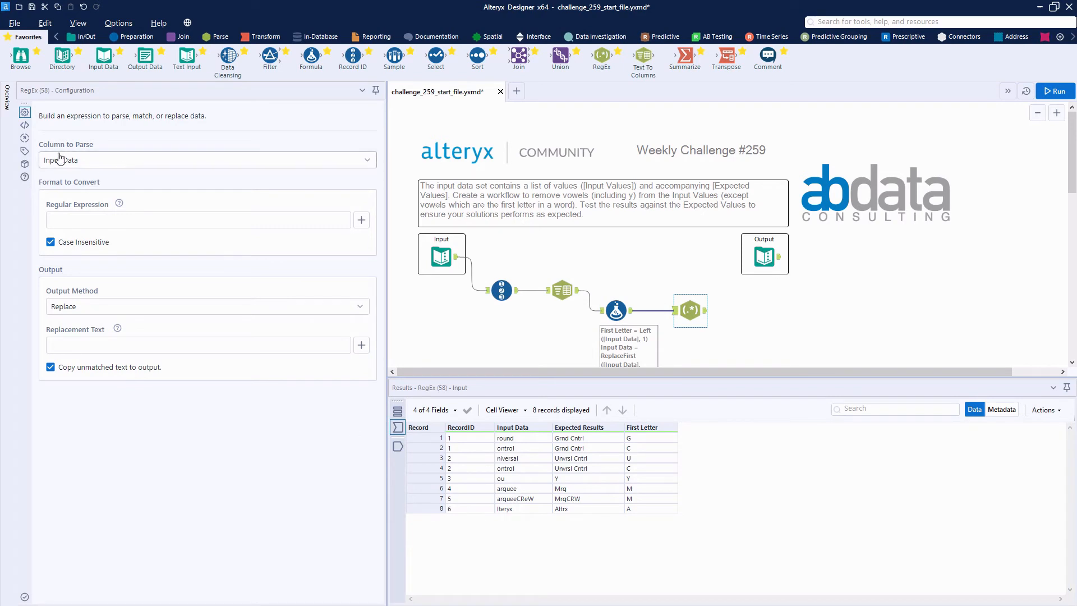
{"action": "left_click", "coordinate": [198, 220]}
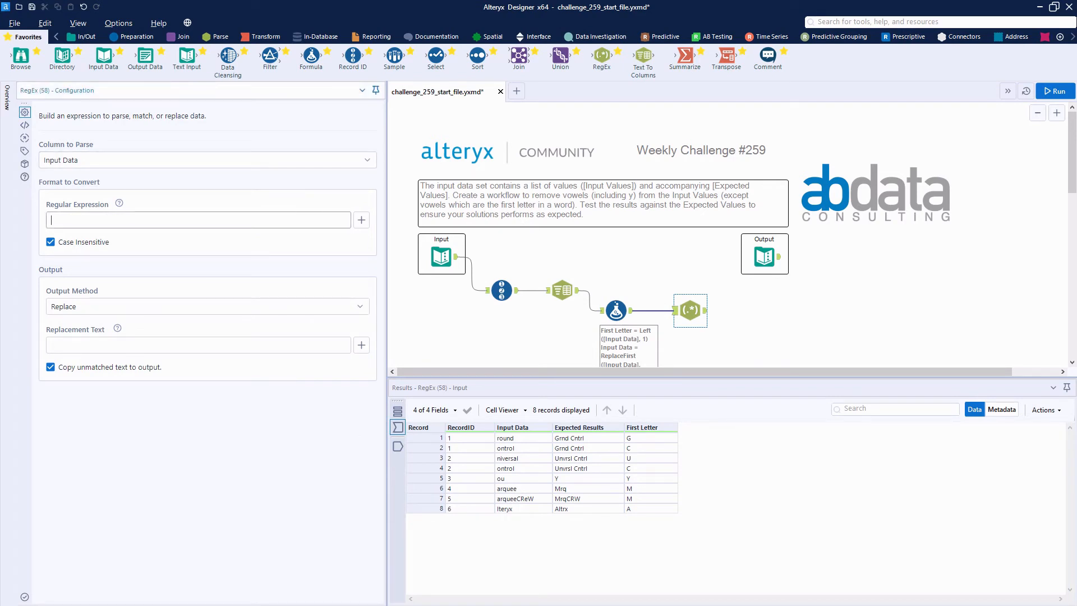
{"action": "left_click", "coordinate": [361, 220]}
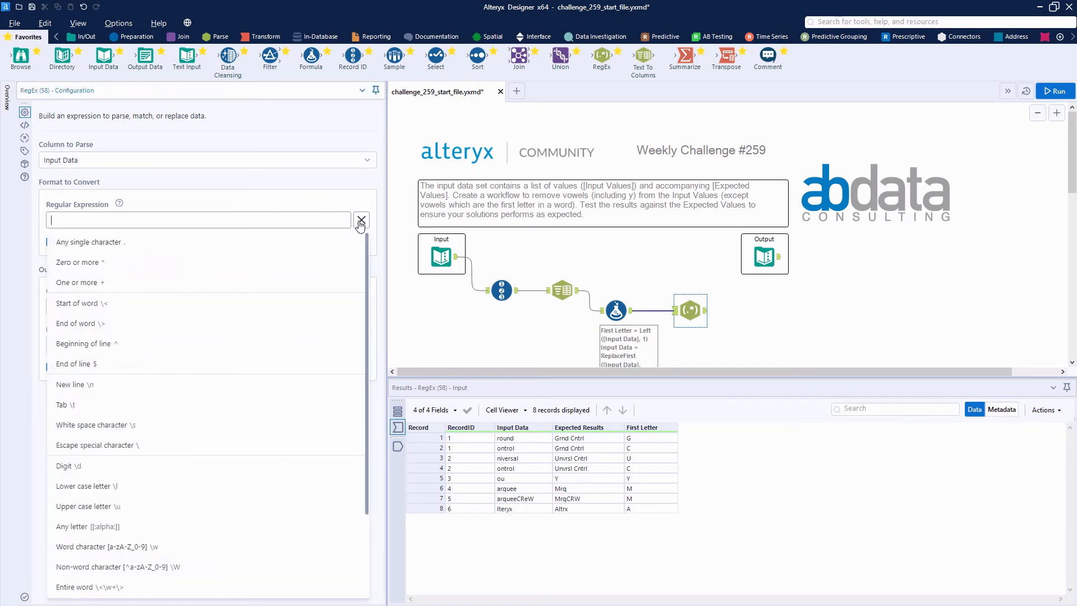
{"action": "scroll", "coordinate": [239, 437], "scroll_direction": "down", "scroll_amount": 3}
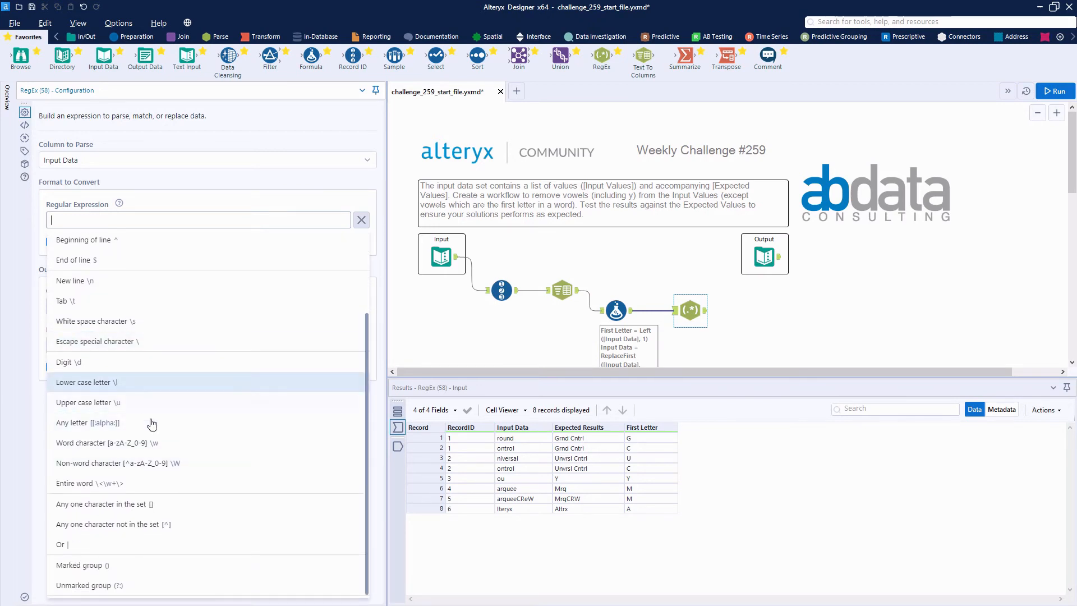
{"action": "scroll", "coordinate": [190, 488], "scroll_direction": "down", "scroll_amount": 1}
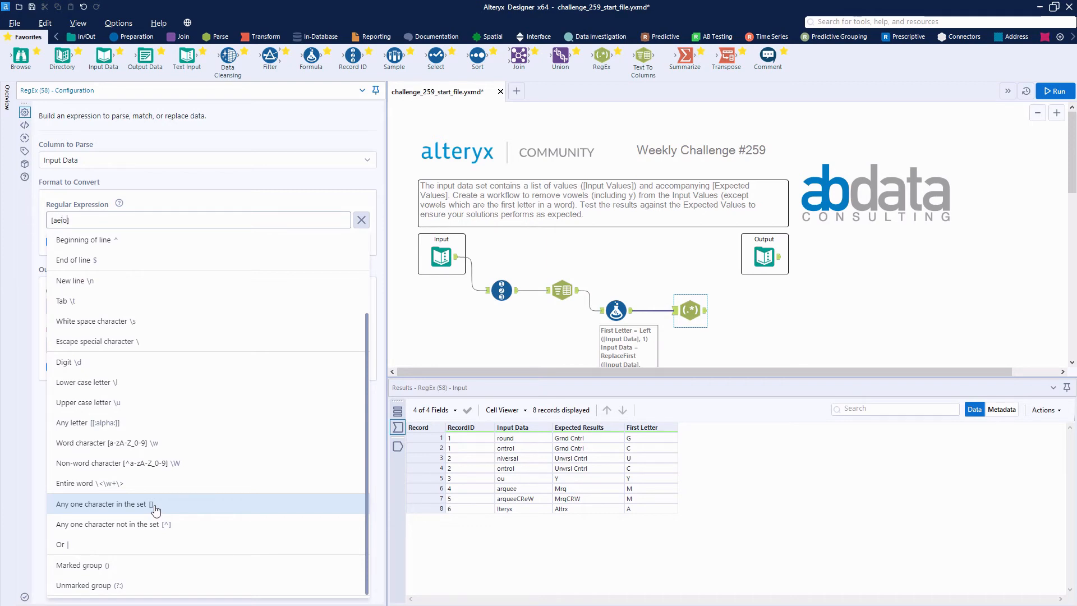
{"action": "type", "text": "uy"}
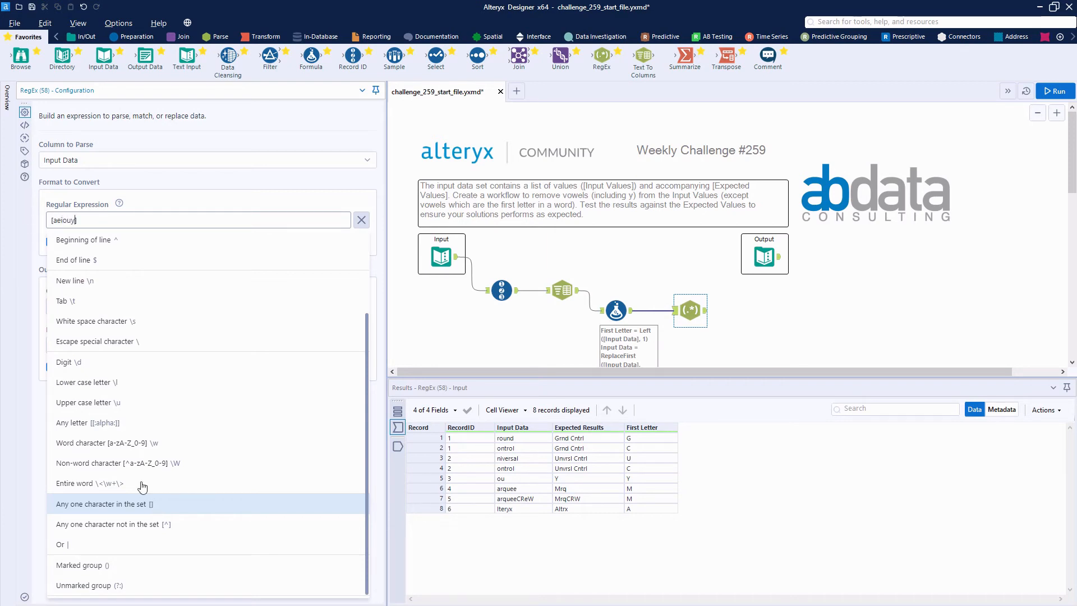
{"action": "left_click", "coordinate": [206, 181]}
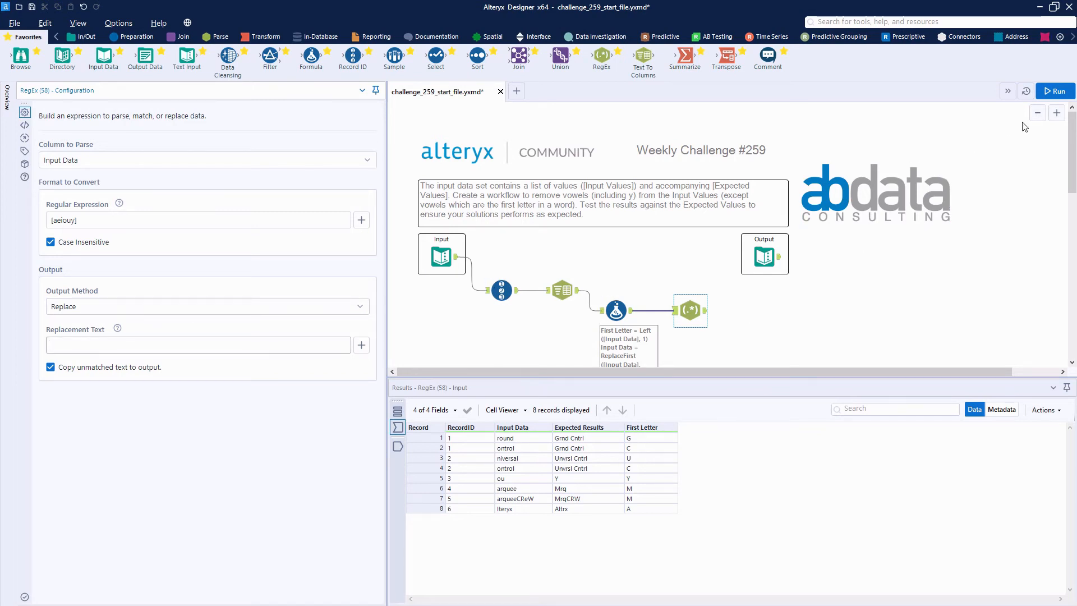
Step: Run the workflow and compare the Input Data column in the RegEx tool's output and input
{"action": "left_click", "coordinate": [1054, 91]}
{"action": "left_click", "coordinate": [1054, 91]}
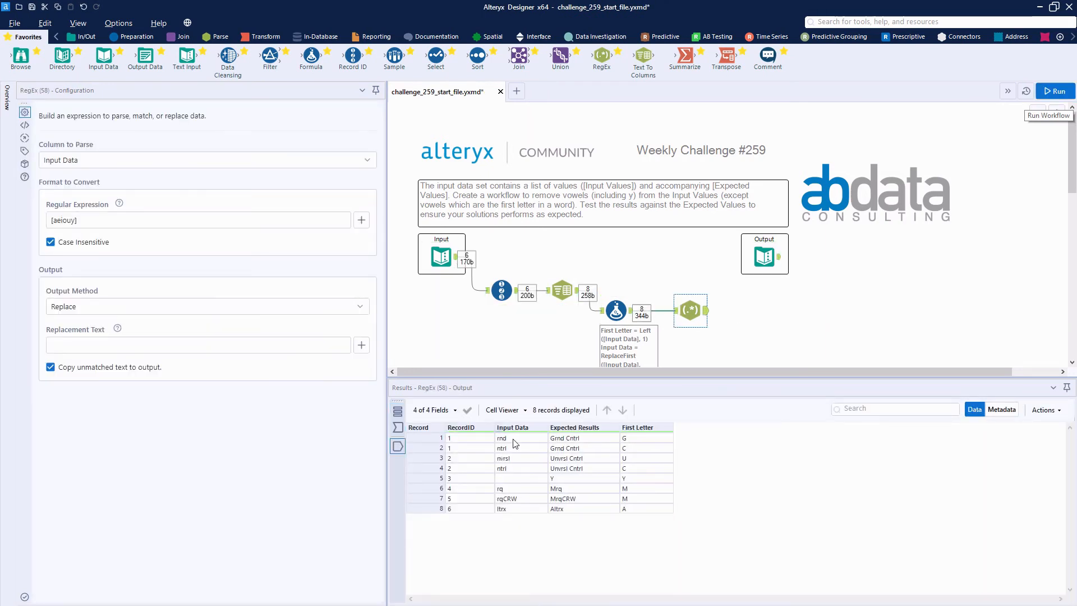
{"action": "left_click_drag", "start_coordinate": [514, 443], "coordinate": [512, 509]}
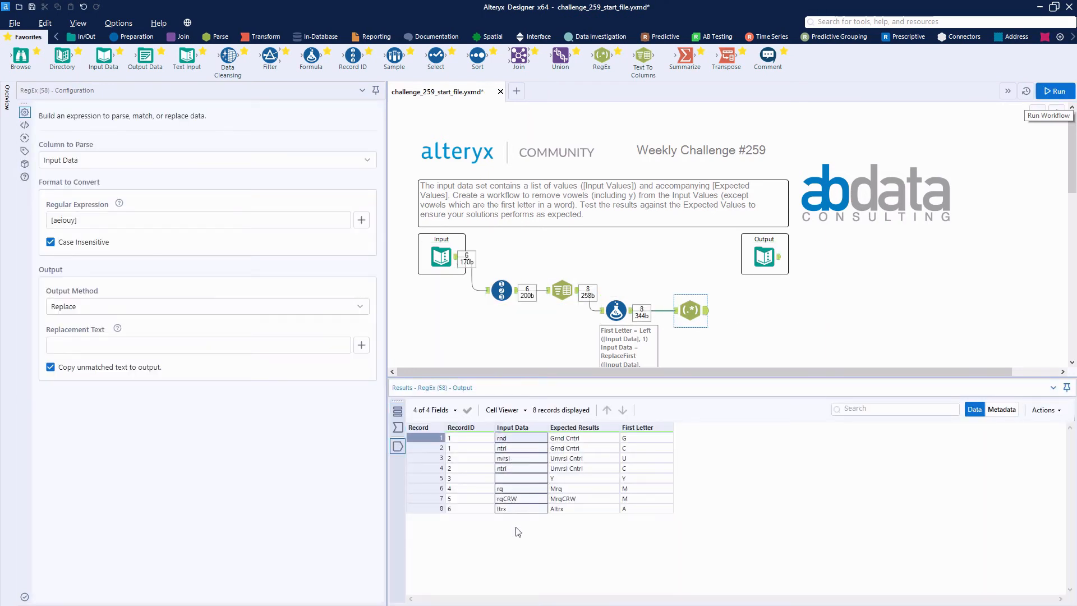
{"action": "left_click", "coordinate": [513, 508]}
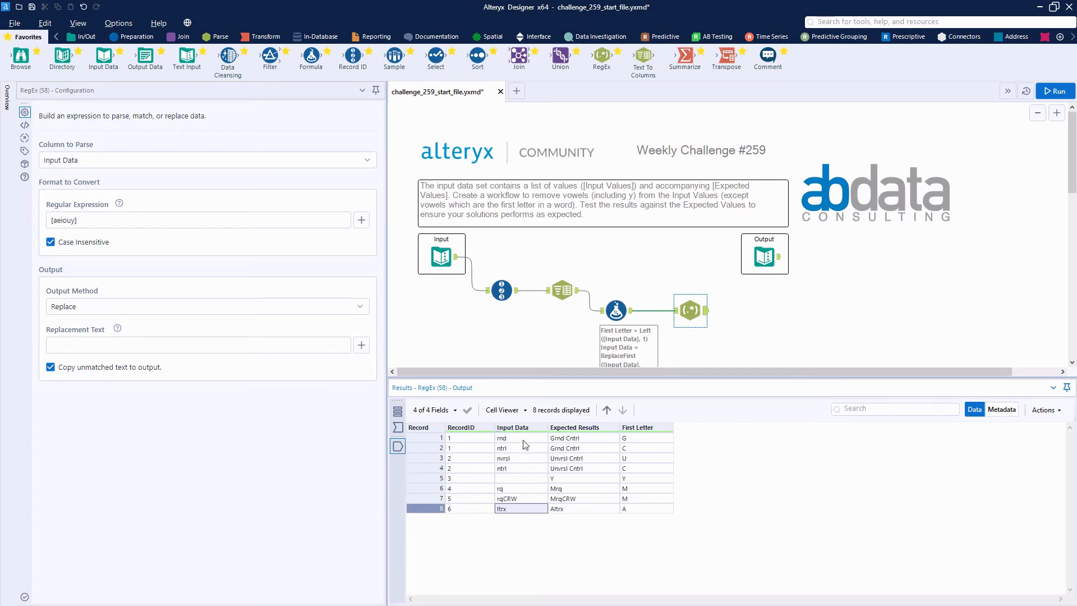
{"action": "left_click_drag", "start_coordinate": [524, 442], "coordinate": [523, 508]}
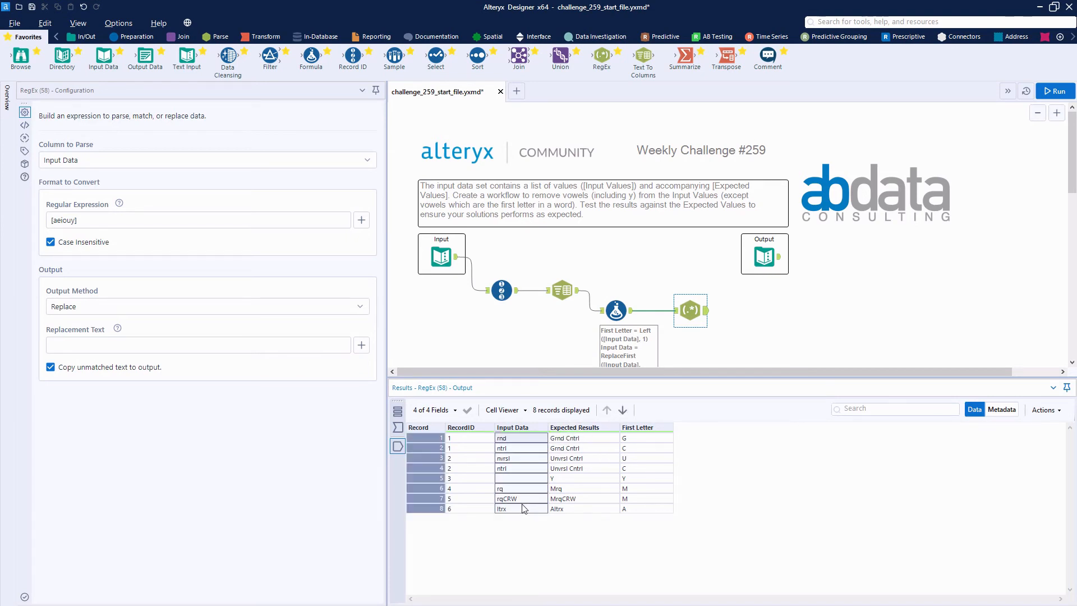
{"action": "left_click", "coordinate": [524, 508]}
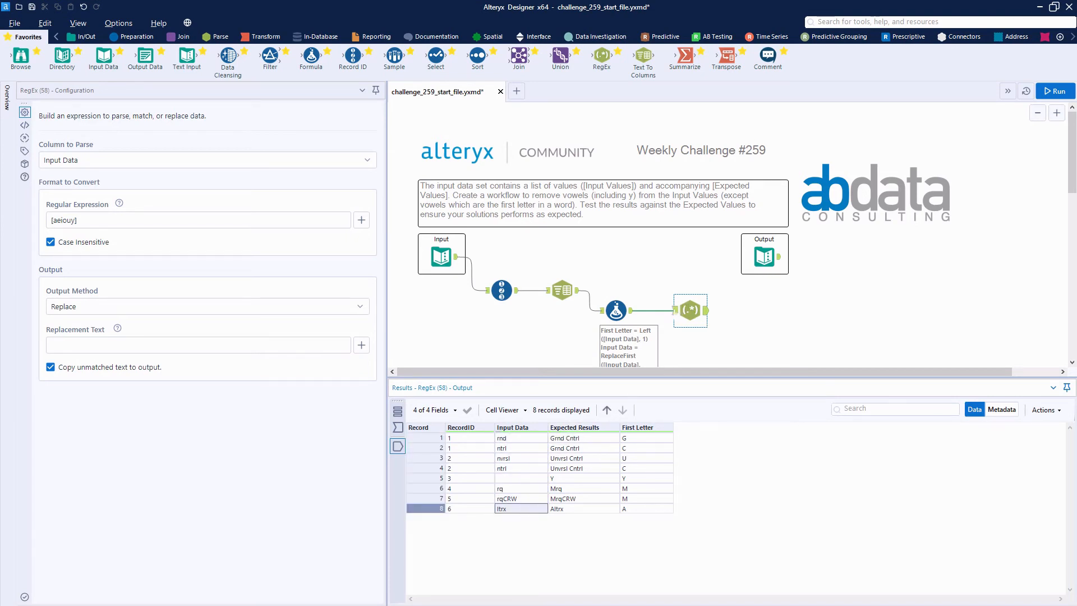
{"action": "left_click", "coordinate": [653, 310]}
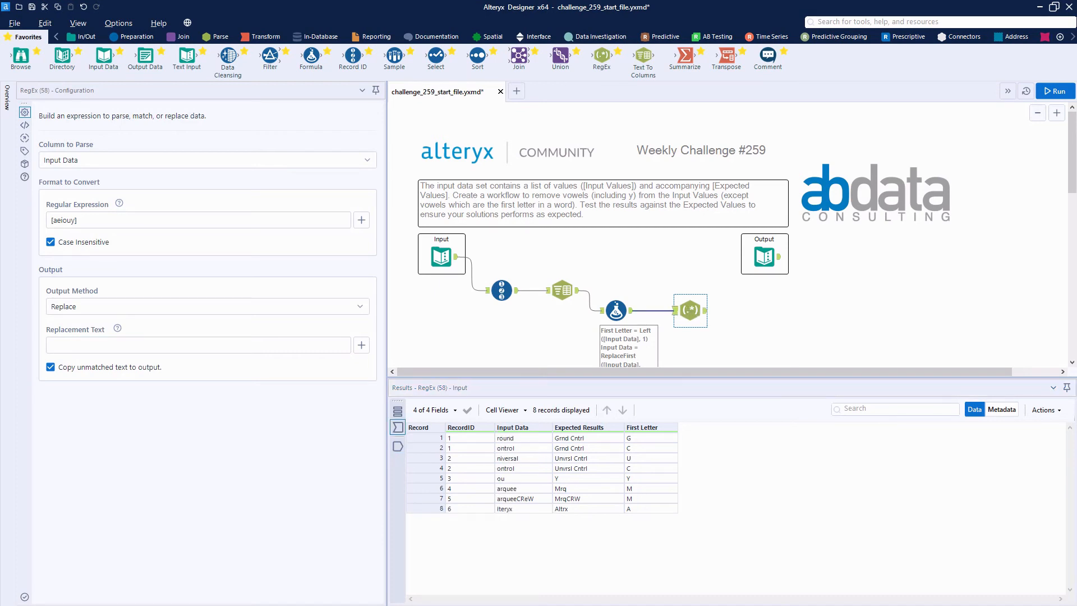
{"action": "left_click", "coordinate": [705, 311]}
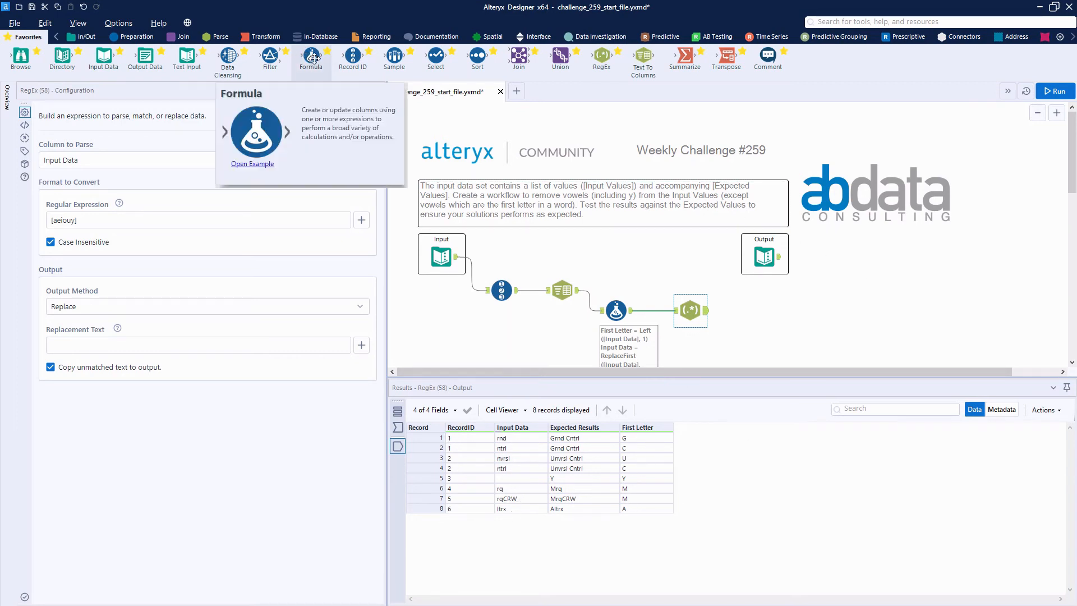
Step: Connect a second Formula tool after the RegEx tool and add a new output column named Actual Results
{"action": "left_click_drag", "start_coordinate": [312, 56], "coordinate": [751, 310]}
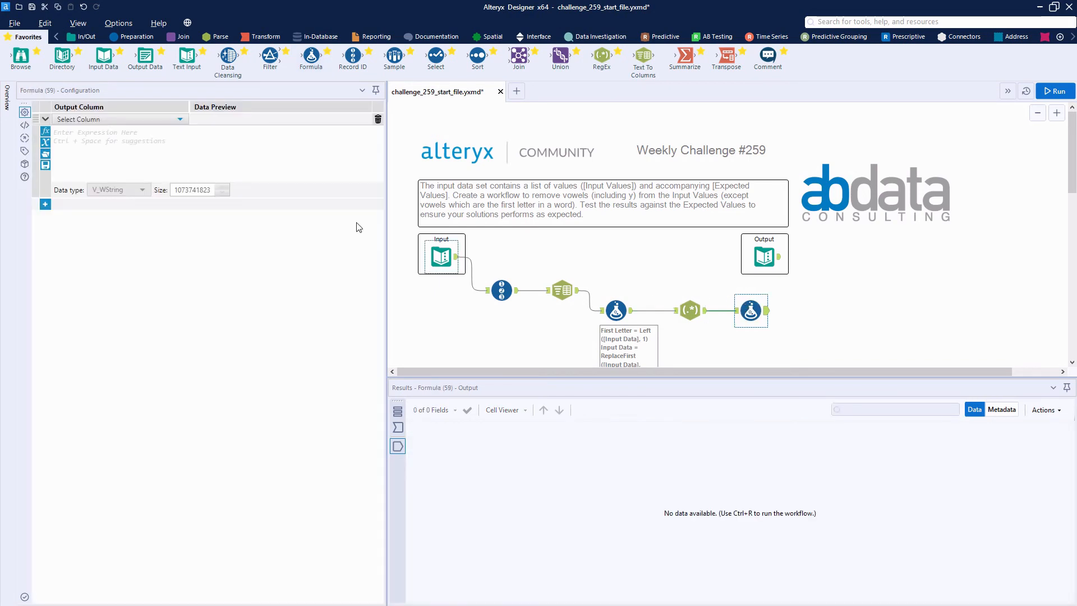
{"action": "left_click", "coordinate": [112, 119]}
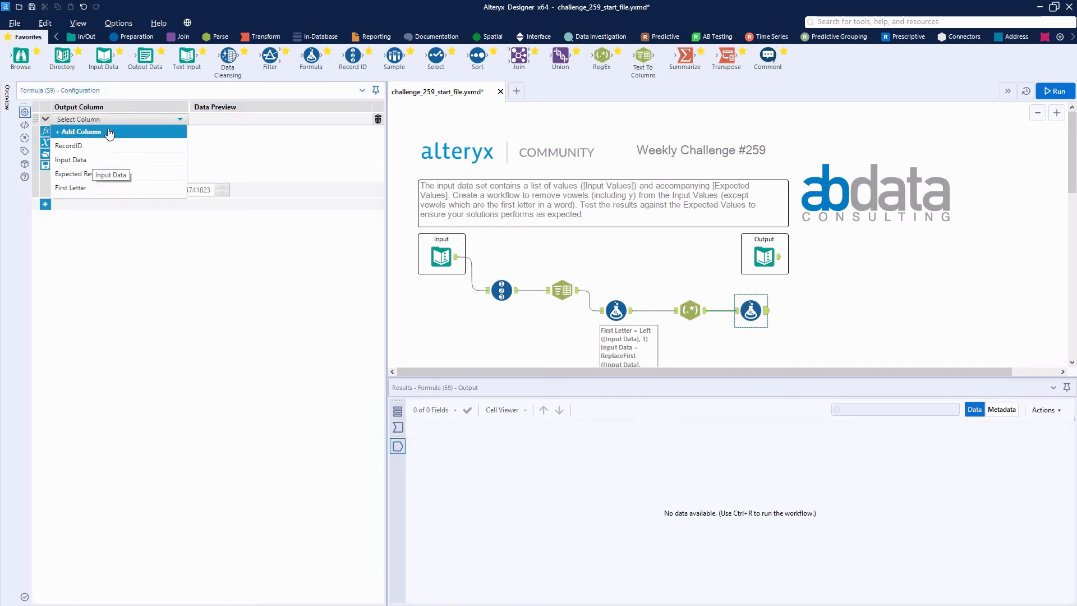
{"action": "left_click", "coordinate": [107, 132]}
{"action": "type", "text": "Actual Results"}
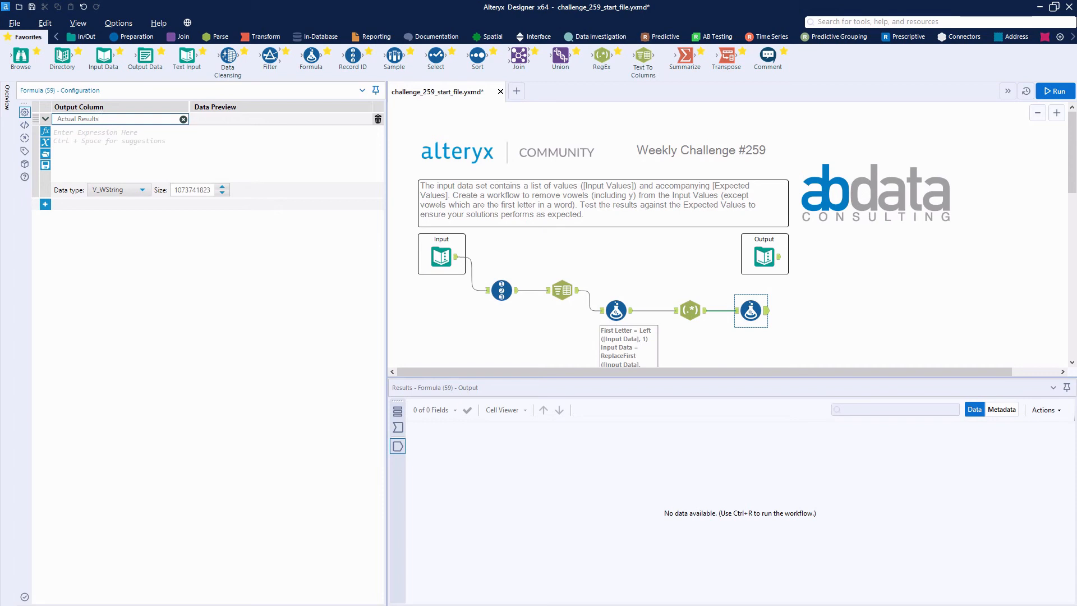
Step: Set the Actual Results expression to [First Letter]+[Input Data]
{"action": "left_click", "coordinate": [111, 133]}
{"action": "type", "text": "[First Letter]"}
{"action": "key", "text": "Down"}
{"action": "key", "text": "Down"}
{"action": "key", "text": "Return"}
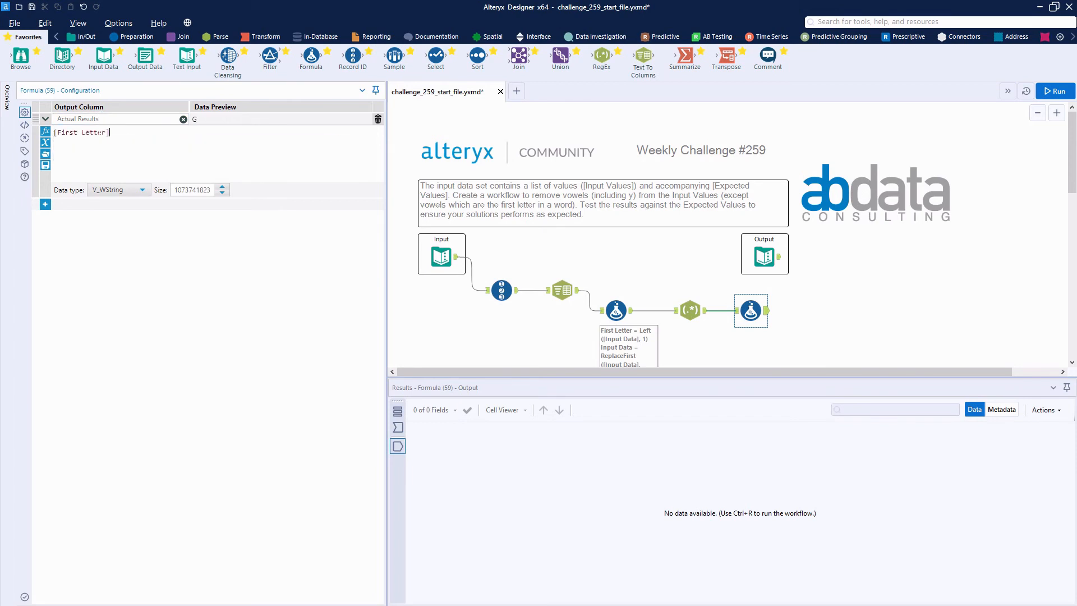
{"action": "type", "text": "+inp"}
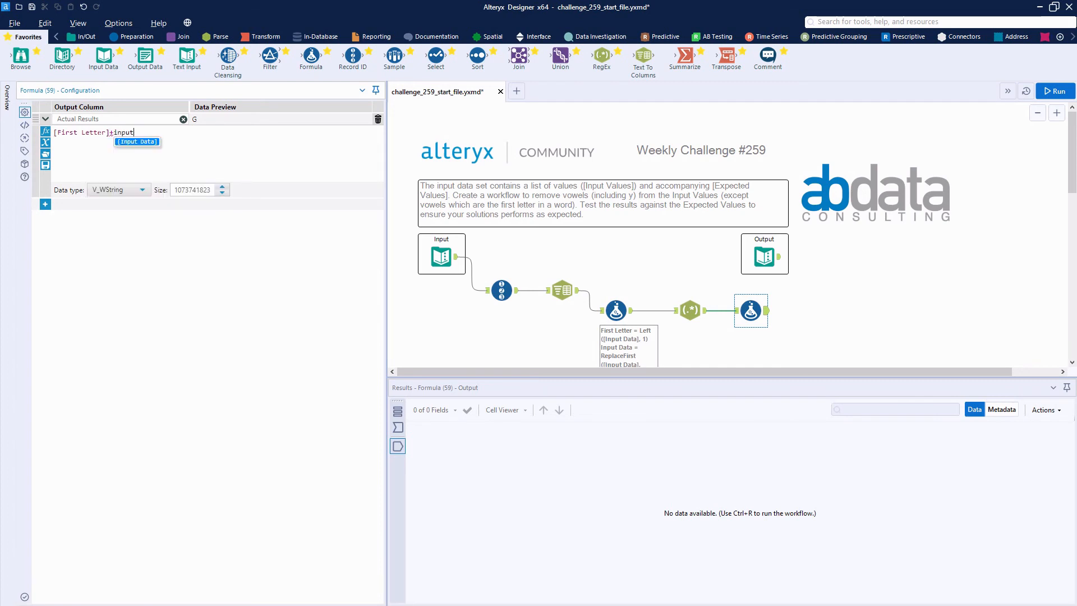
{"action": "type", "text": "ut"}
{"action": "key", "text": "Return"}
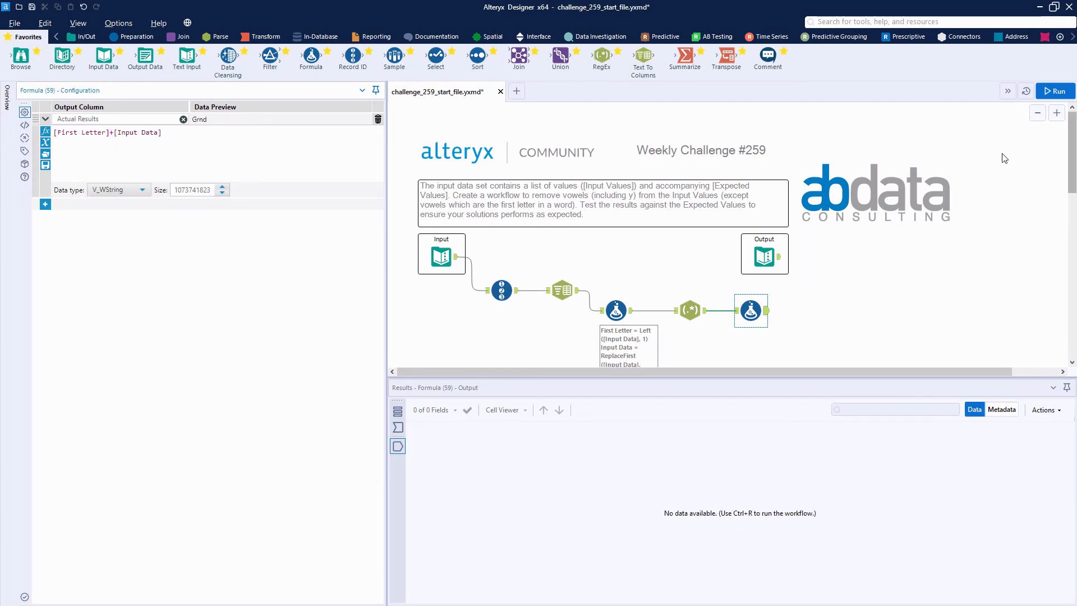
Step: Run the workflow and review the Actual Results for the word pairs that share a RecordID
{"action": "left_click", "coordinate": [1042, 91]}
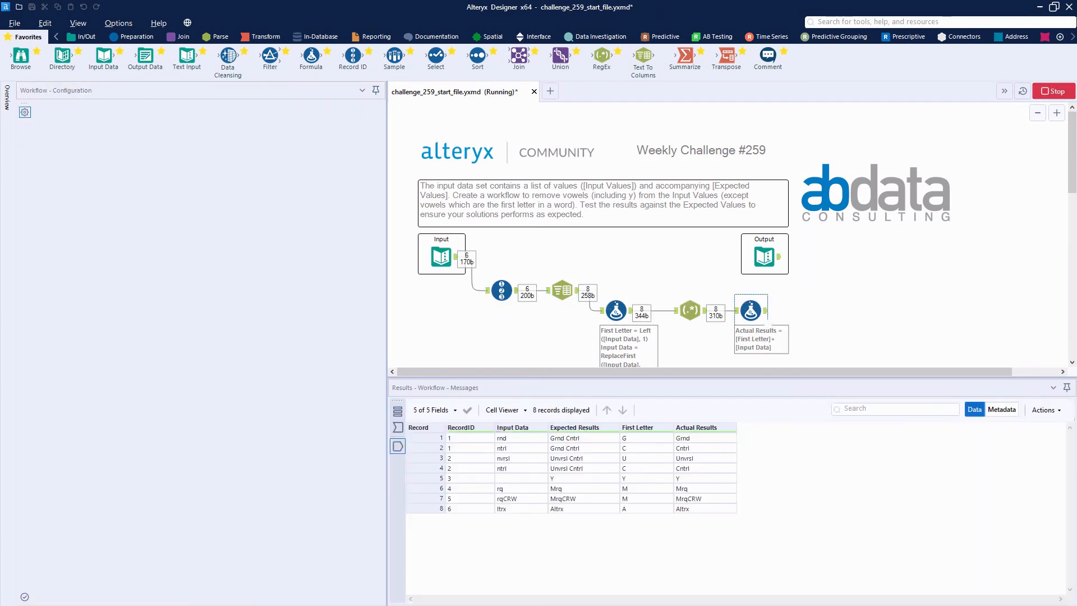
{"action": "left_click_drag", "start_coordinate": [687, 437], "coordinate": [702, 473]}
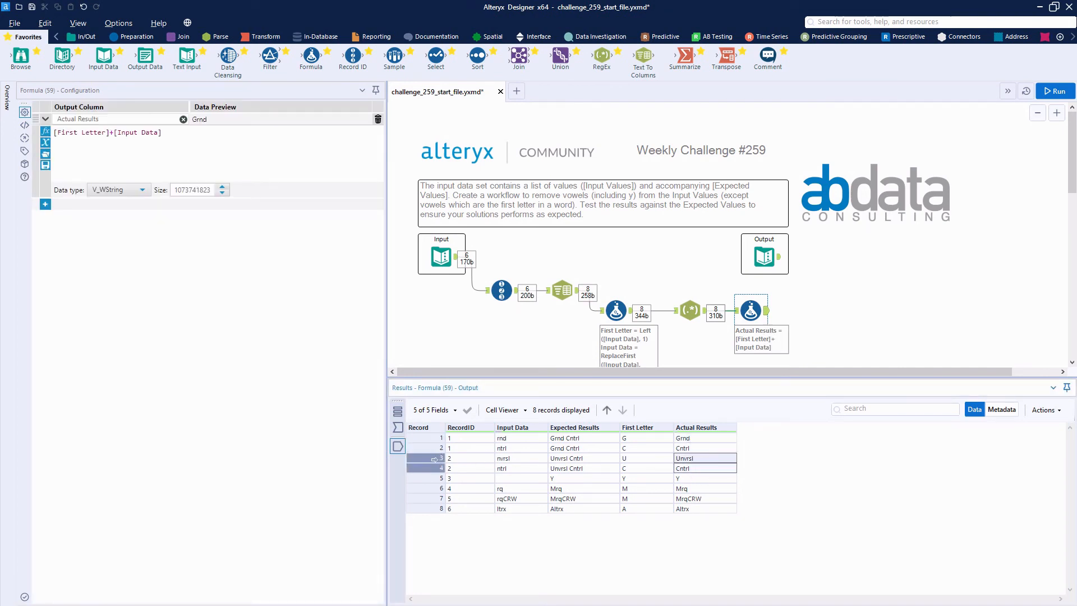
{"action": "mouse_move", "coordinate": [434, 459]}
{"action": "left_mouse_down"}
{"action": "mouse_move", "coordinate": [434, 468]}
{"action": "mouse_move", "coordinate": [432, 448]}
{"action": "left_mouse_up"}
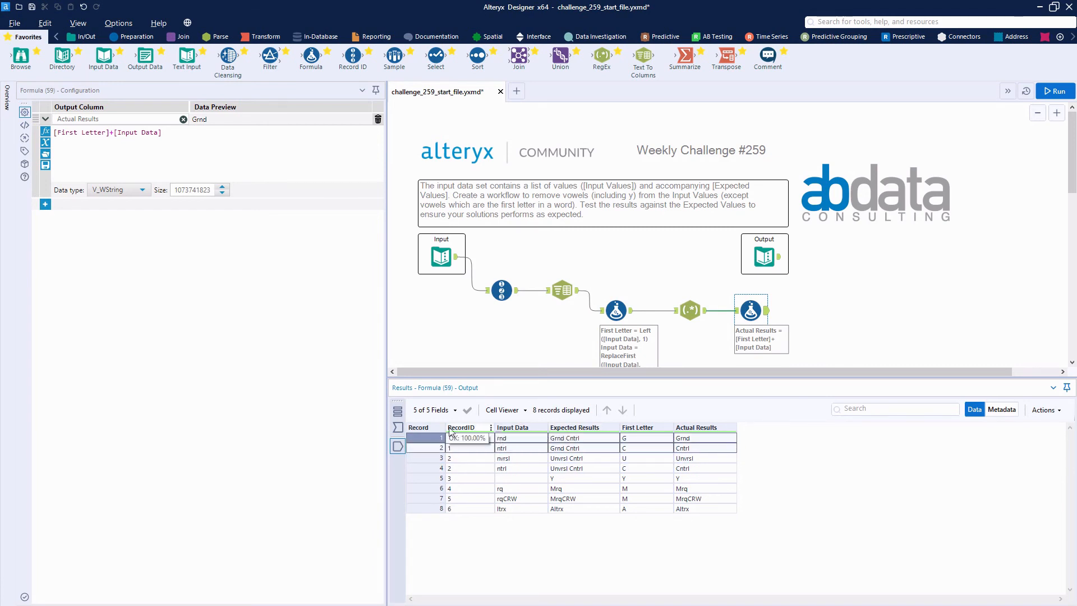
{"action": "left_click_drag", "start_coordinate": [430, 438], "coordinate": [430, 468]}
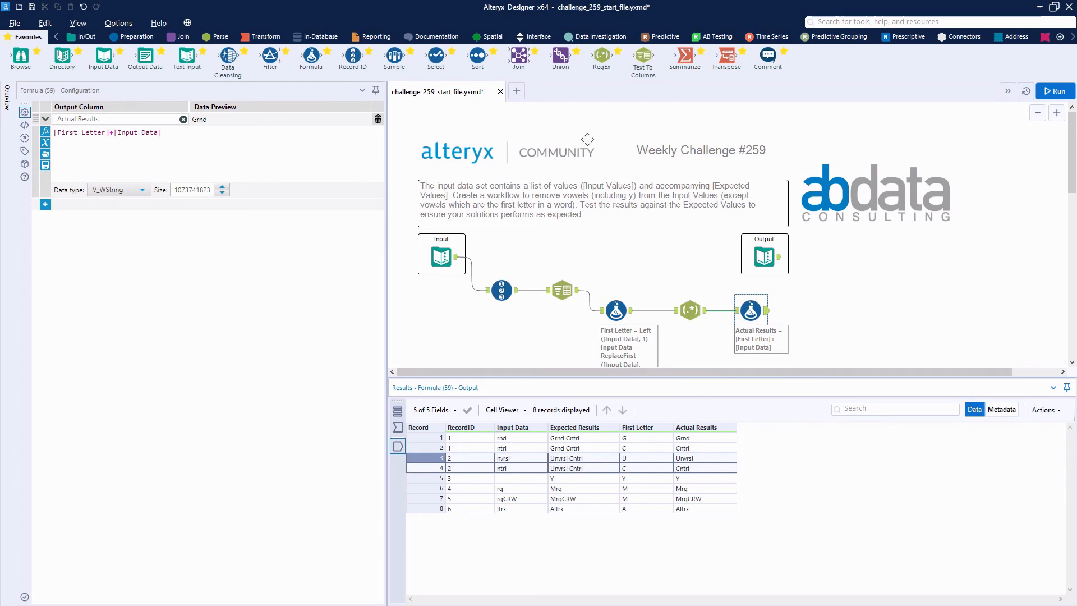
Step: Connect a Summarize tool after the second Formula tool, run the workflow, and group by RecordID
{"action": "left_click_drag", "start_coordinate": [685, 68], "coordinate": [825, 311]}
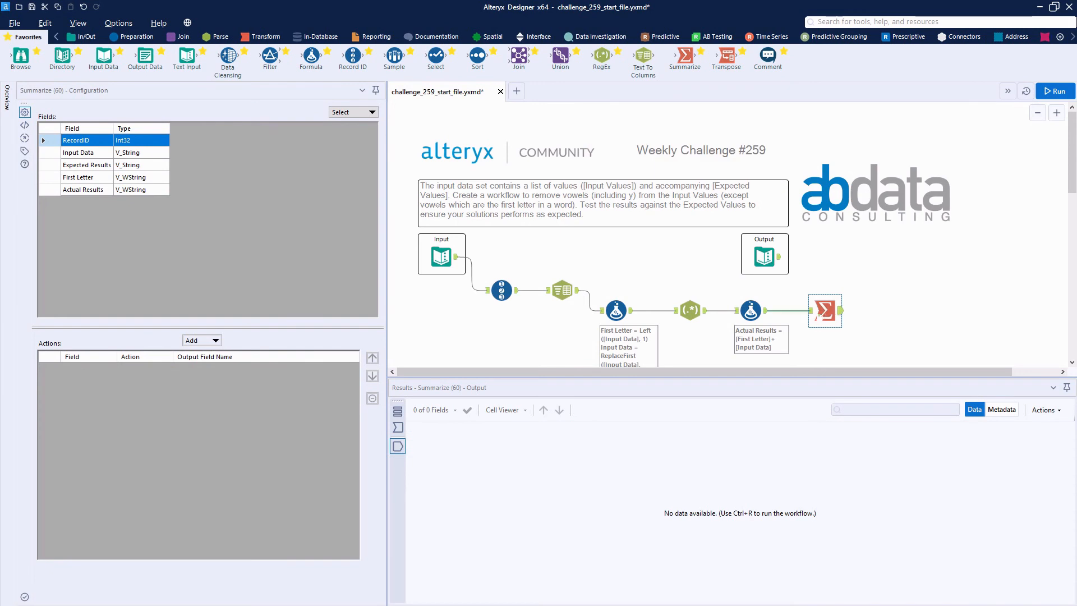
{"action": "key", "text": "ctrl+r"}
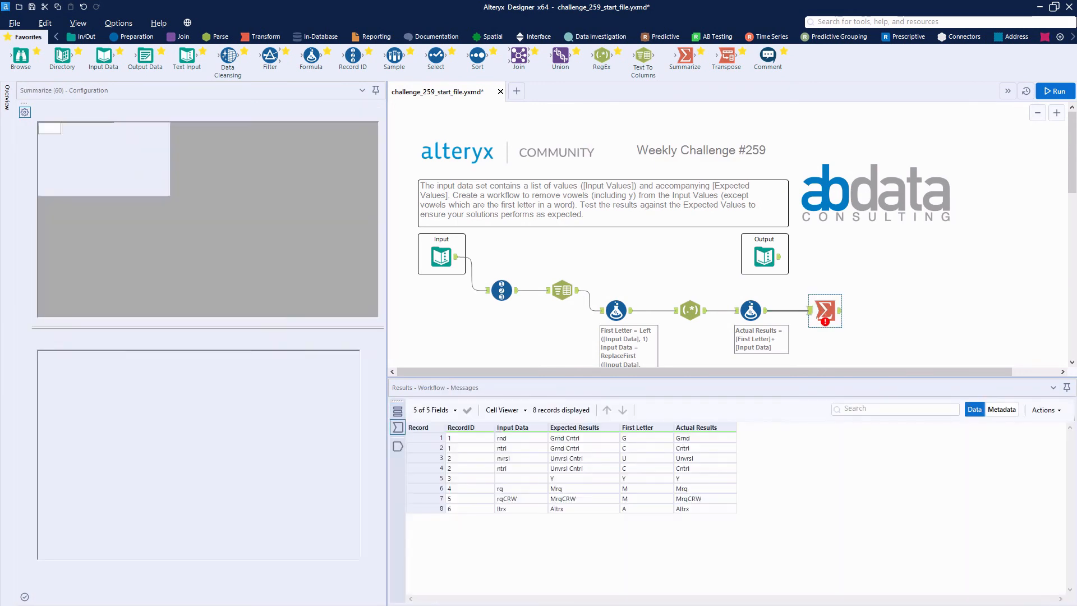
{"action": "left_click", "coordinate": [208, 340]}
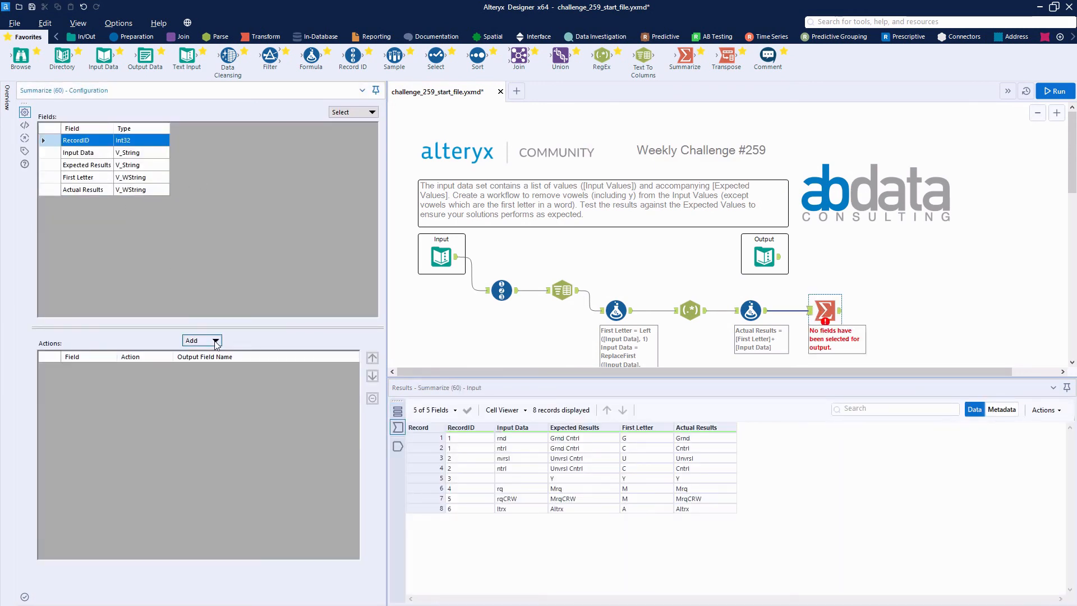
{"action": "left_click", "coordinate": [240, 354]}
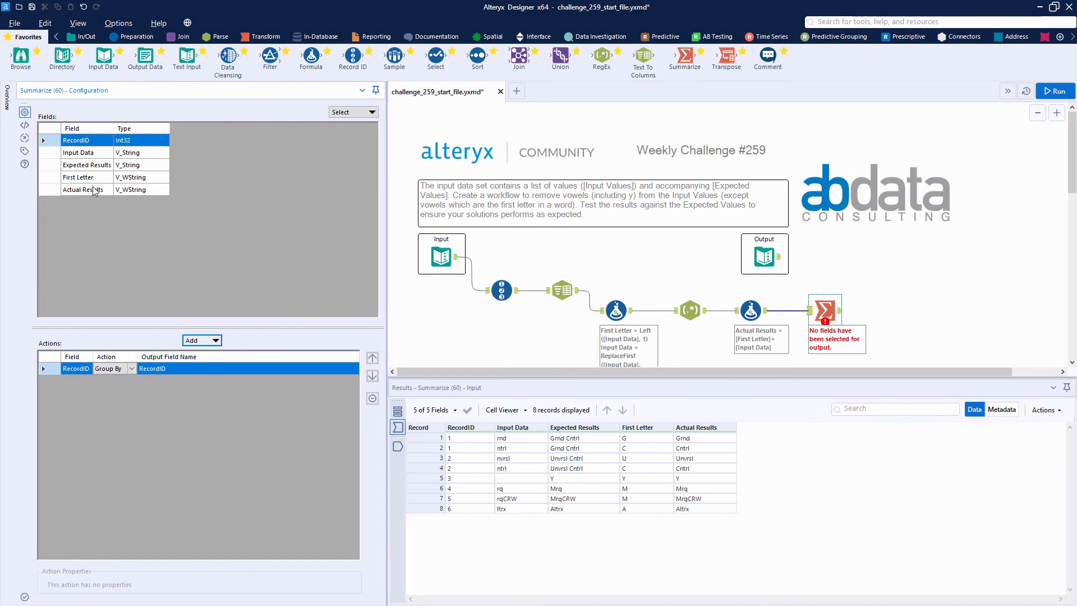
Step: Add a Concatenate action for the Actual Results field in the Summarize tool
{"action": "left_click", "coordinate": [59, 191]}
{"action": "left_click", "coordinate": [207, 340]}
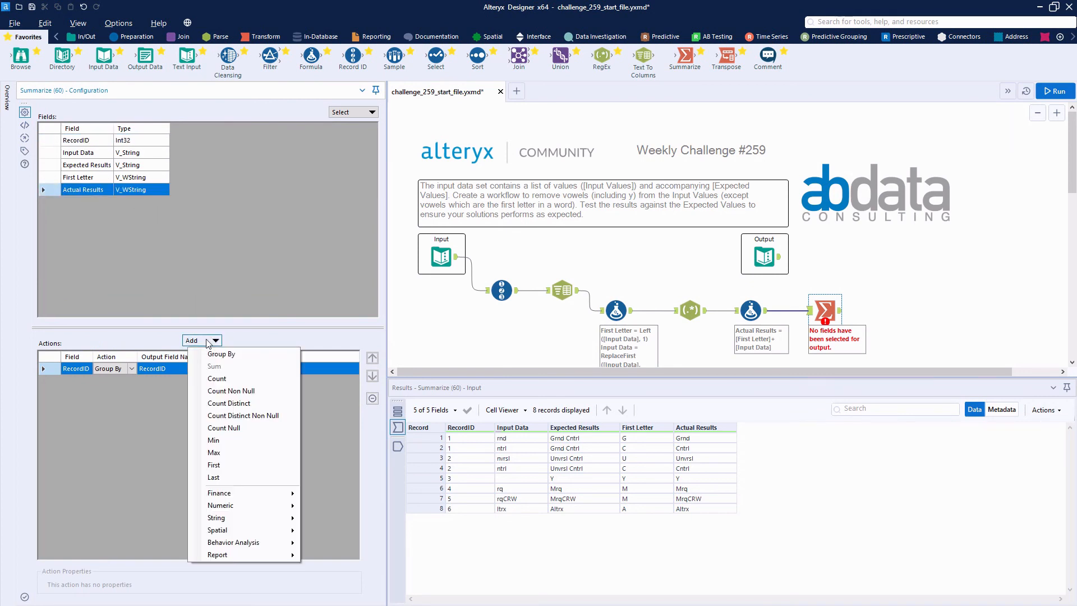
{"action": "mouse_move", "coordinate": [253, 517]}
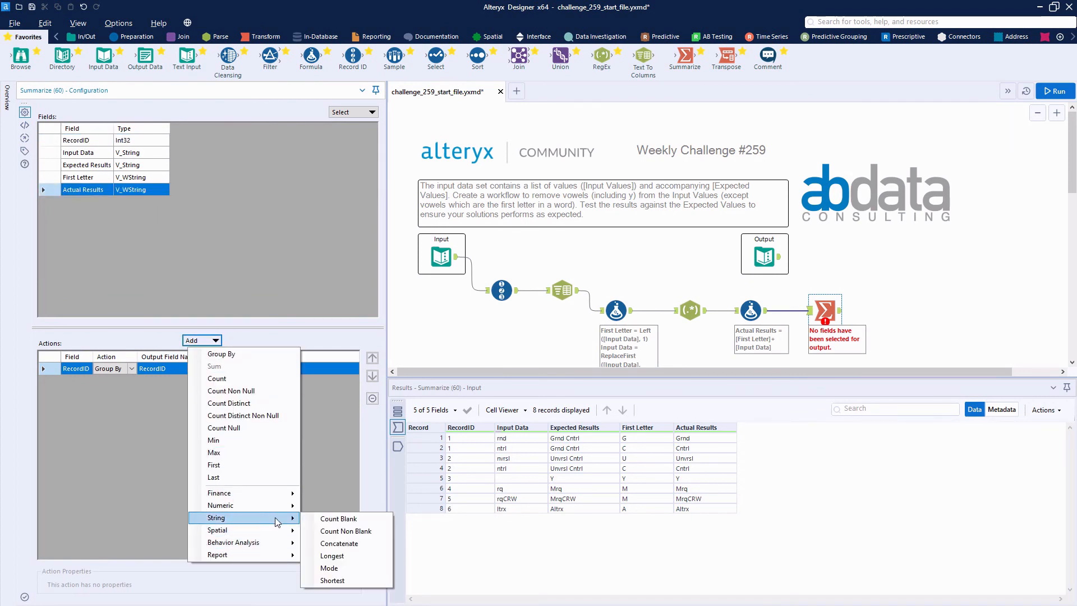
{"action": "left_click", "coordinate": [334, 544]}
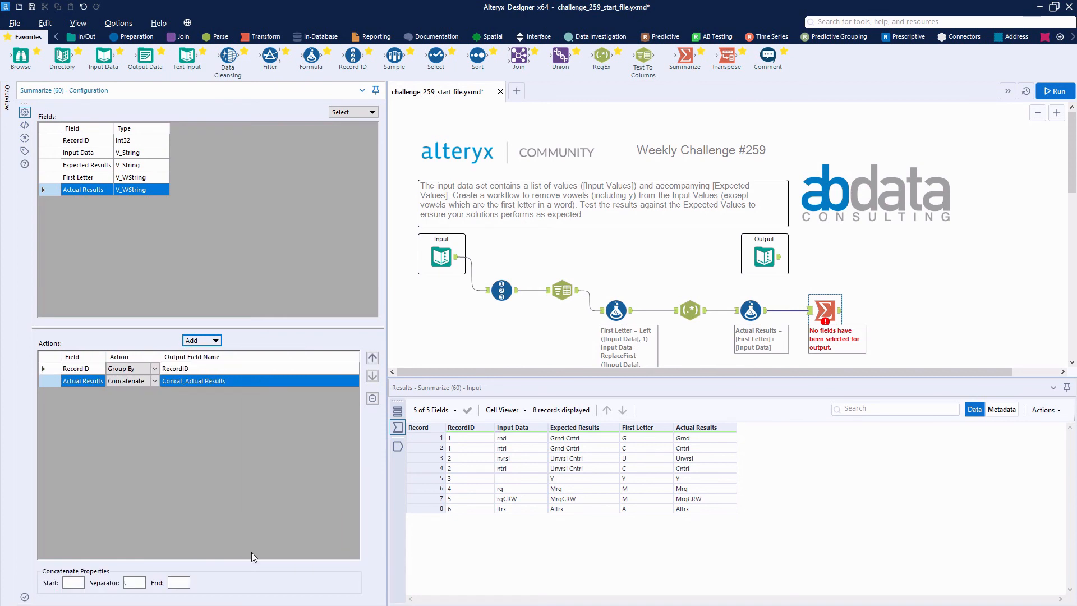
Step: Rename the concatenated output field to Actual Results and set its separator to a space
{"action": "left_click", "coordinate": [217, 381]}
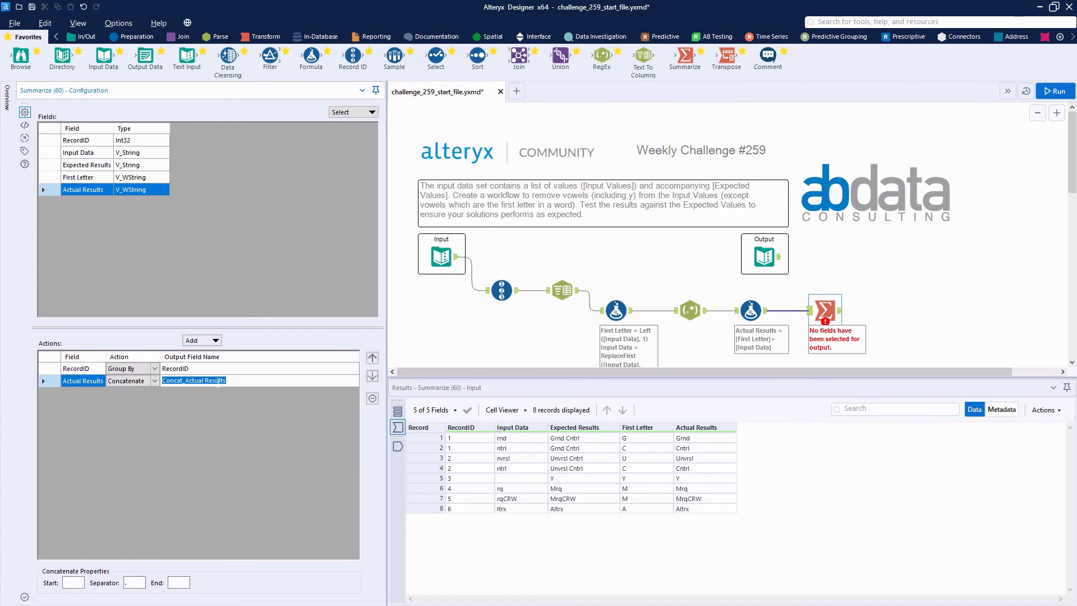
{"action": "key", "text": "Home"}
{"action": "key", "text": "Delete"}
{"action": "key", "text": "Delete"}
{"action": "key", "text": "Delete"}
{"action": "key", "text": "Delete"}
{"action": "key", "text": "Delete"}
{"action": "key", "text": "Delete"}
{"action": "key", "text": "Delete"}
{"action": "left_click", "coordinate": [130, 582]}
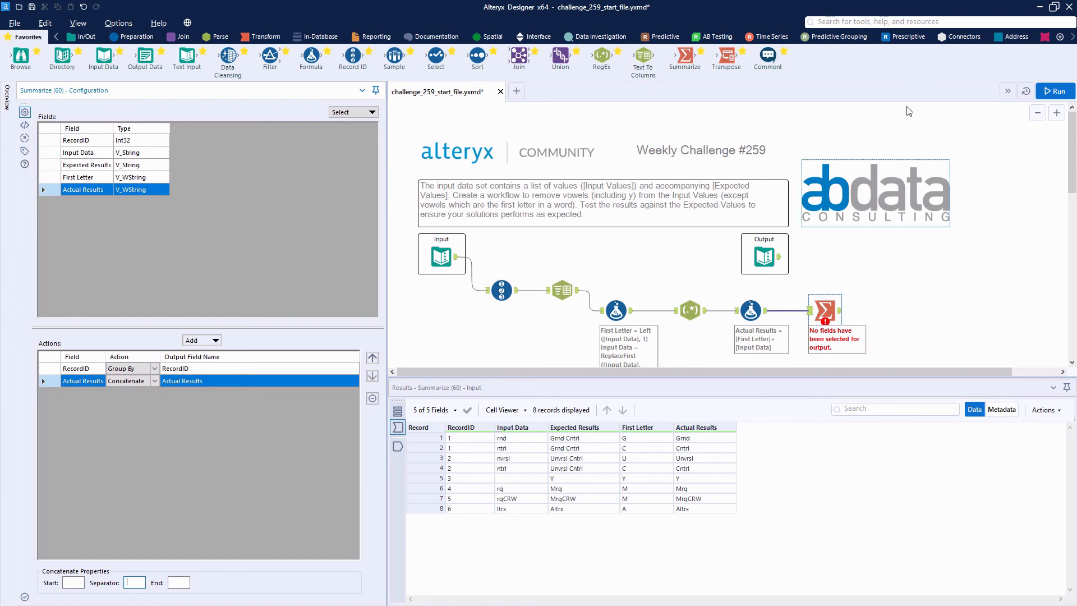
Step: Run the workflow and review the concatenated Actual Results for each RecordID in the Summarize output
{"action": "left_click", "coordinate": [1056, 92]}
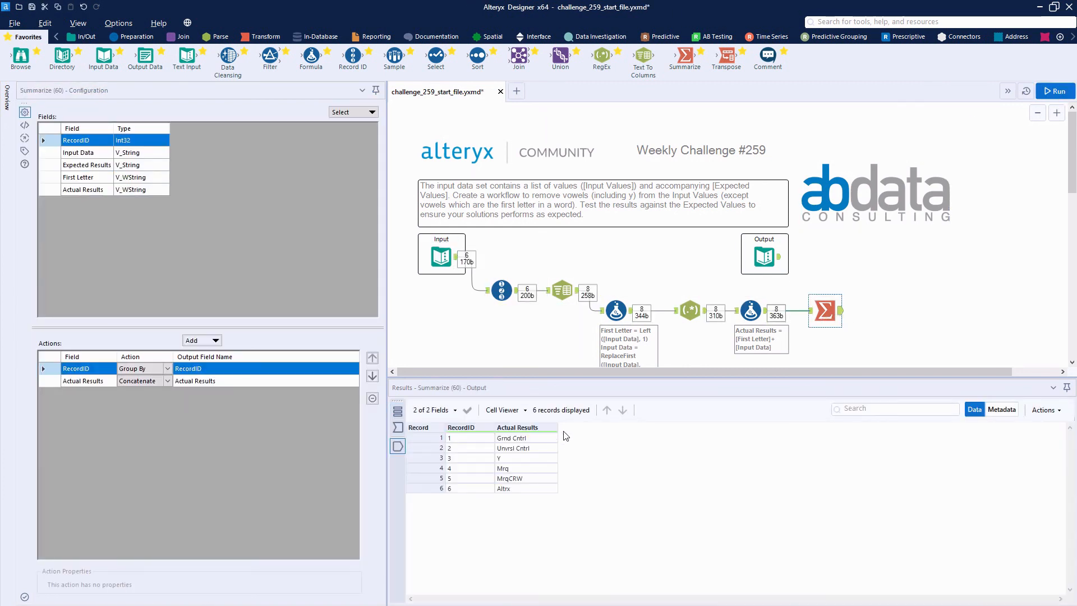
{"action": "left_click_drag", "start_coordinate": [547, 437], "coordinate": [529, 491]}
{"action": "left_click", "coordinate": [529, 492]}
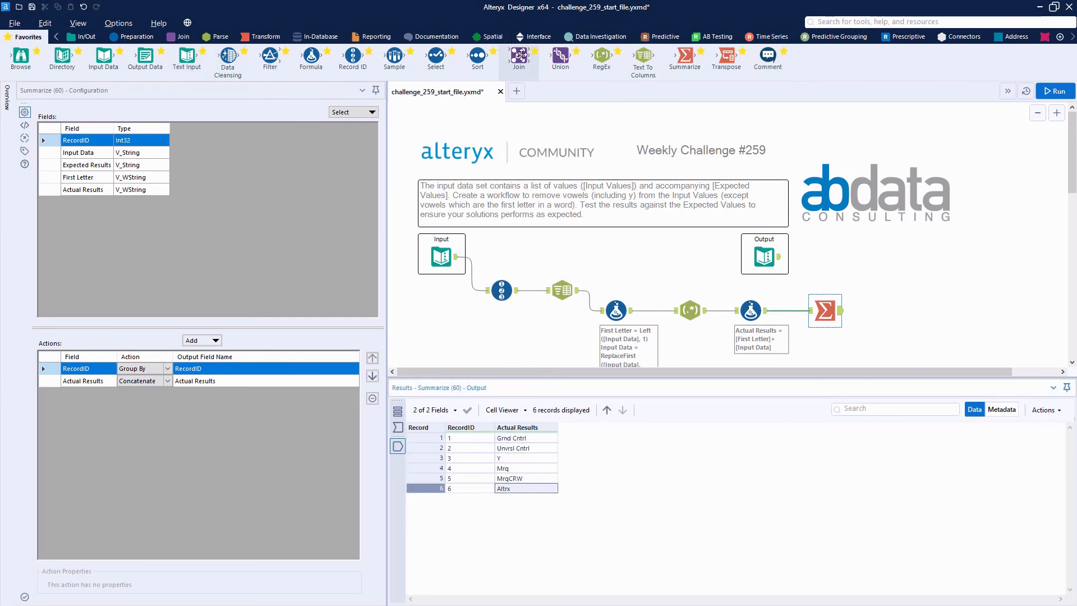
Step: Add a Join tool linking the challenge's Output data with the Summarize tool, matching on Actual Results from both inputs
{"action": "left_click_drag", "start_coordinate": [521, 54], "coordinate": [879, 281]}
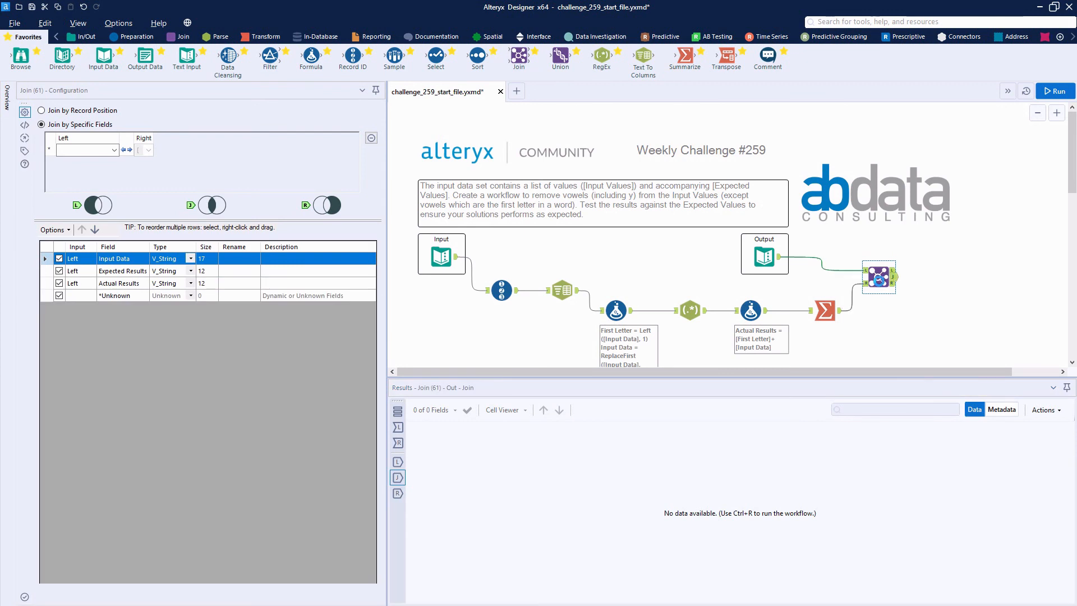
{"action": "left_click", "coordinate": [114, 149]}
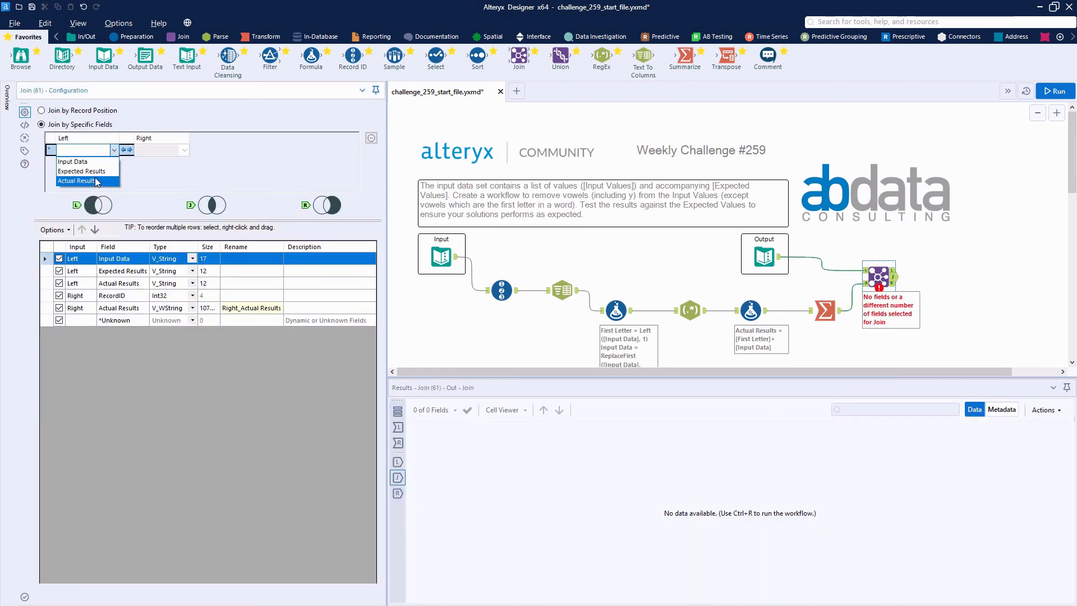
{"action": "left_click", "coordinate": [96, 180]}
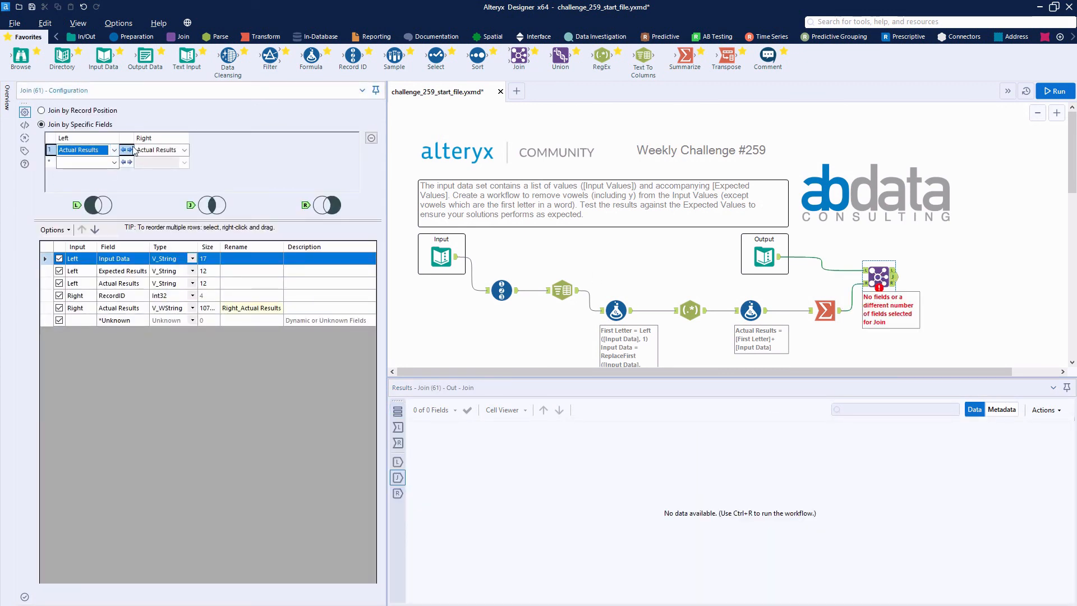
Step: Run the workflow and check the Join tool's unmatched right records and its joined records
{"action": "left_click", "coordinate": [1053, 92]}
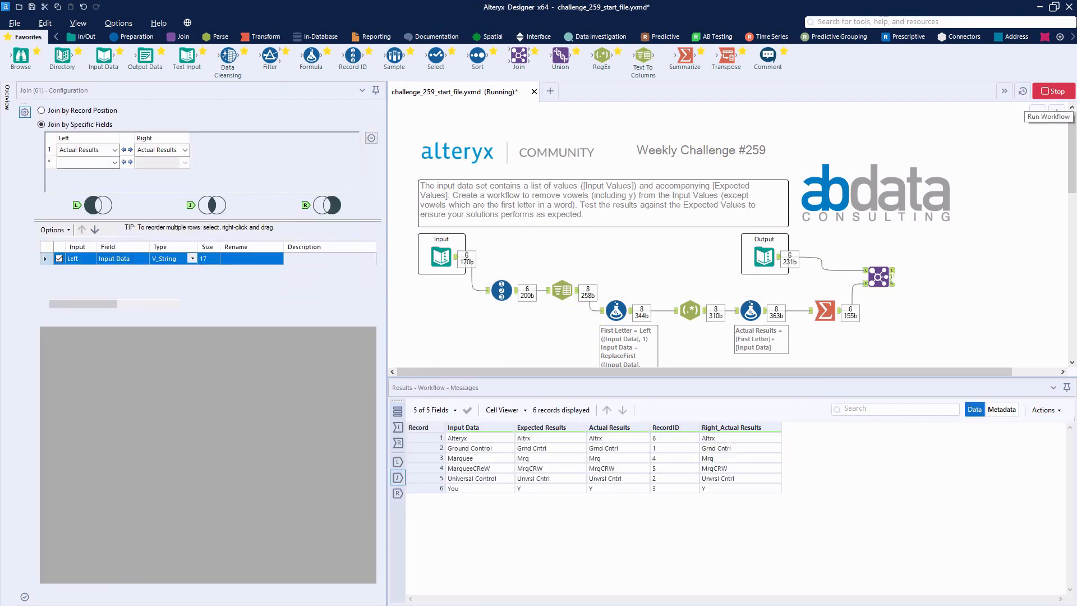
{"action": "left_click", "coordinate": [894, 283]}
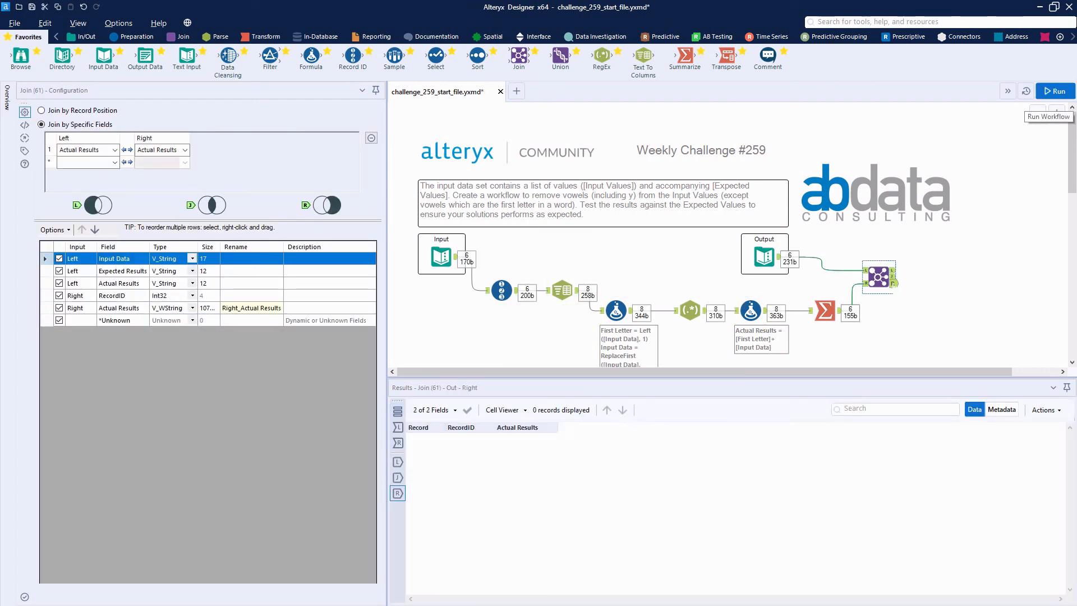
{"action": "left_click", "coordinate": [893, 277]}
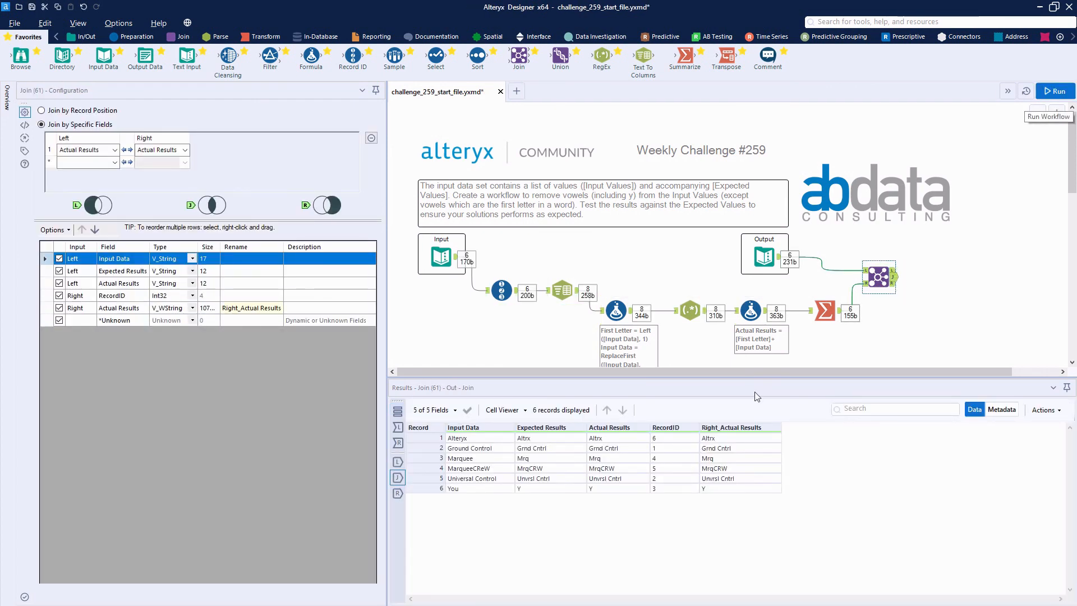